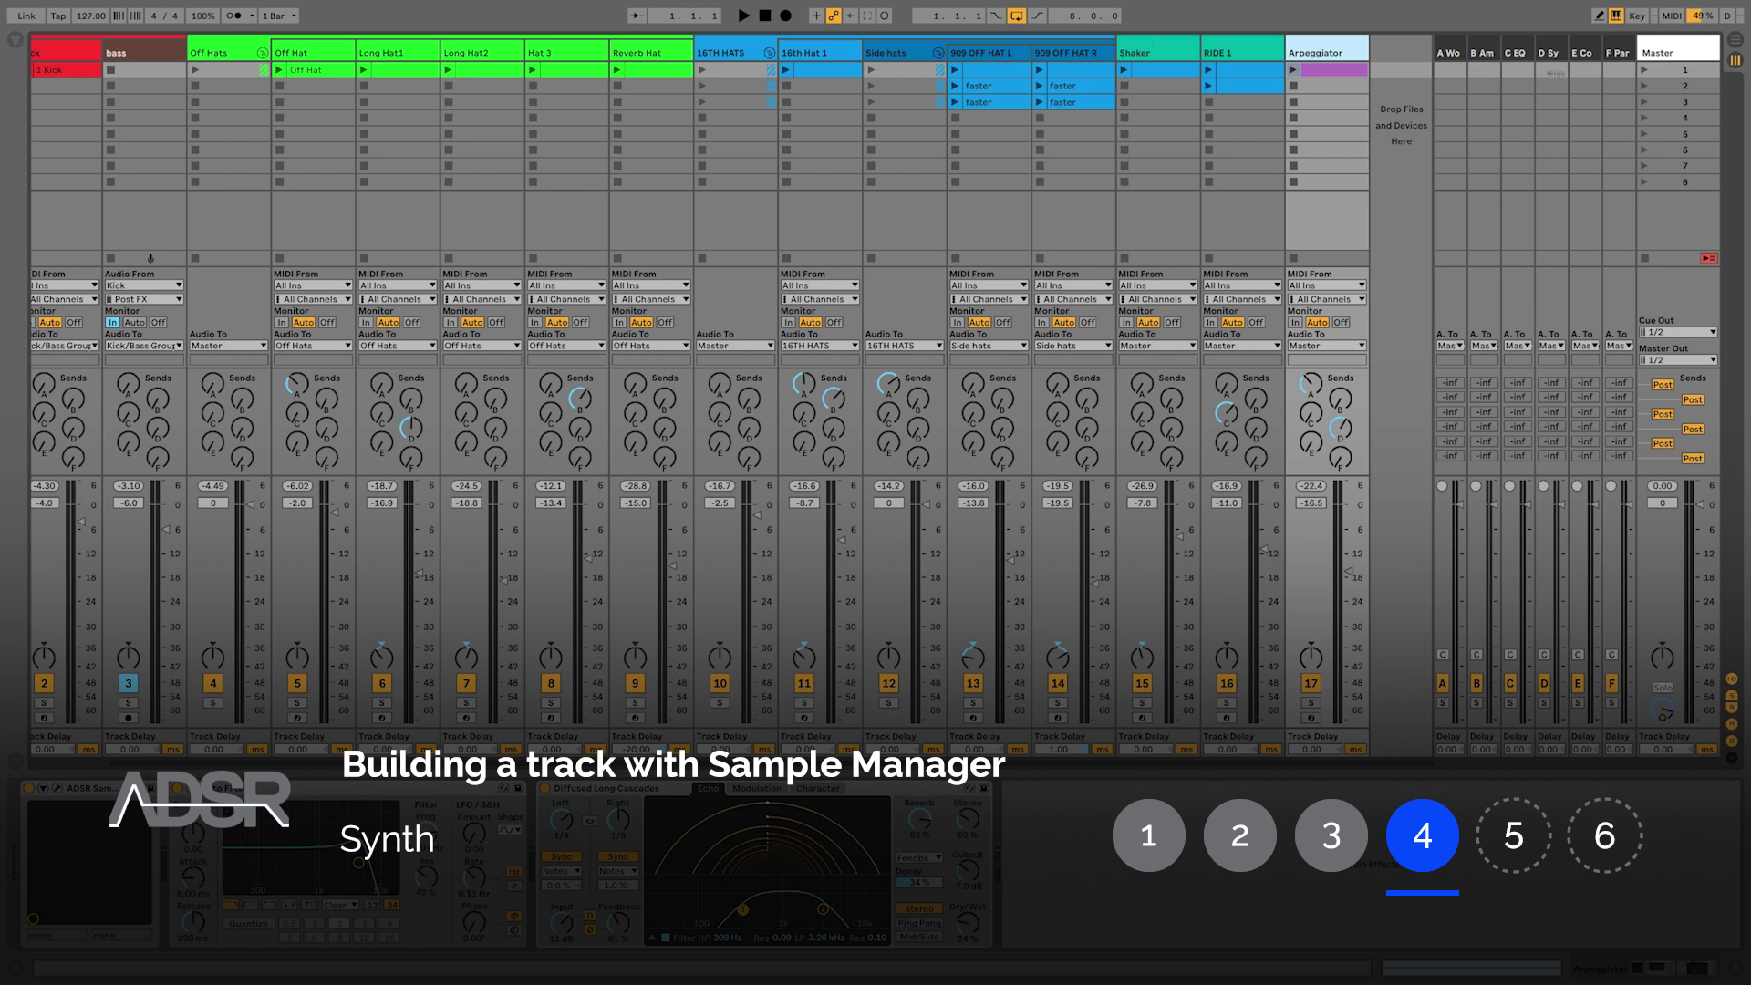
- Launch Scene 1 so the drum, bass and arpeggiator clips play together
left_click(1643, 70)
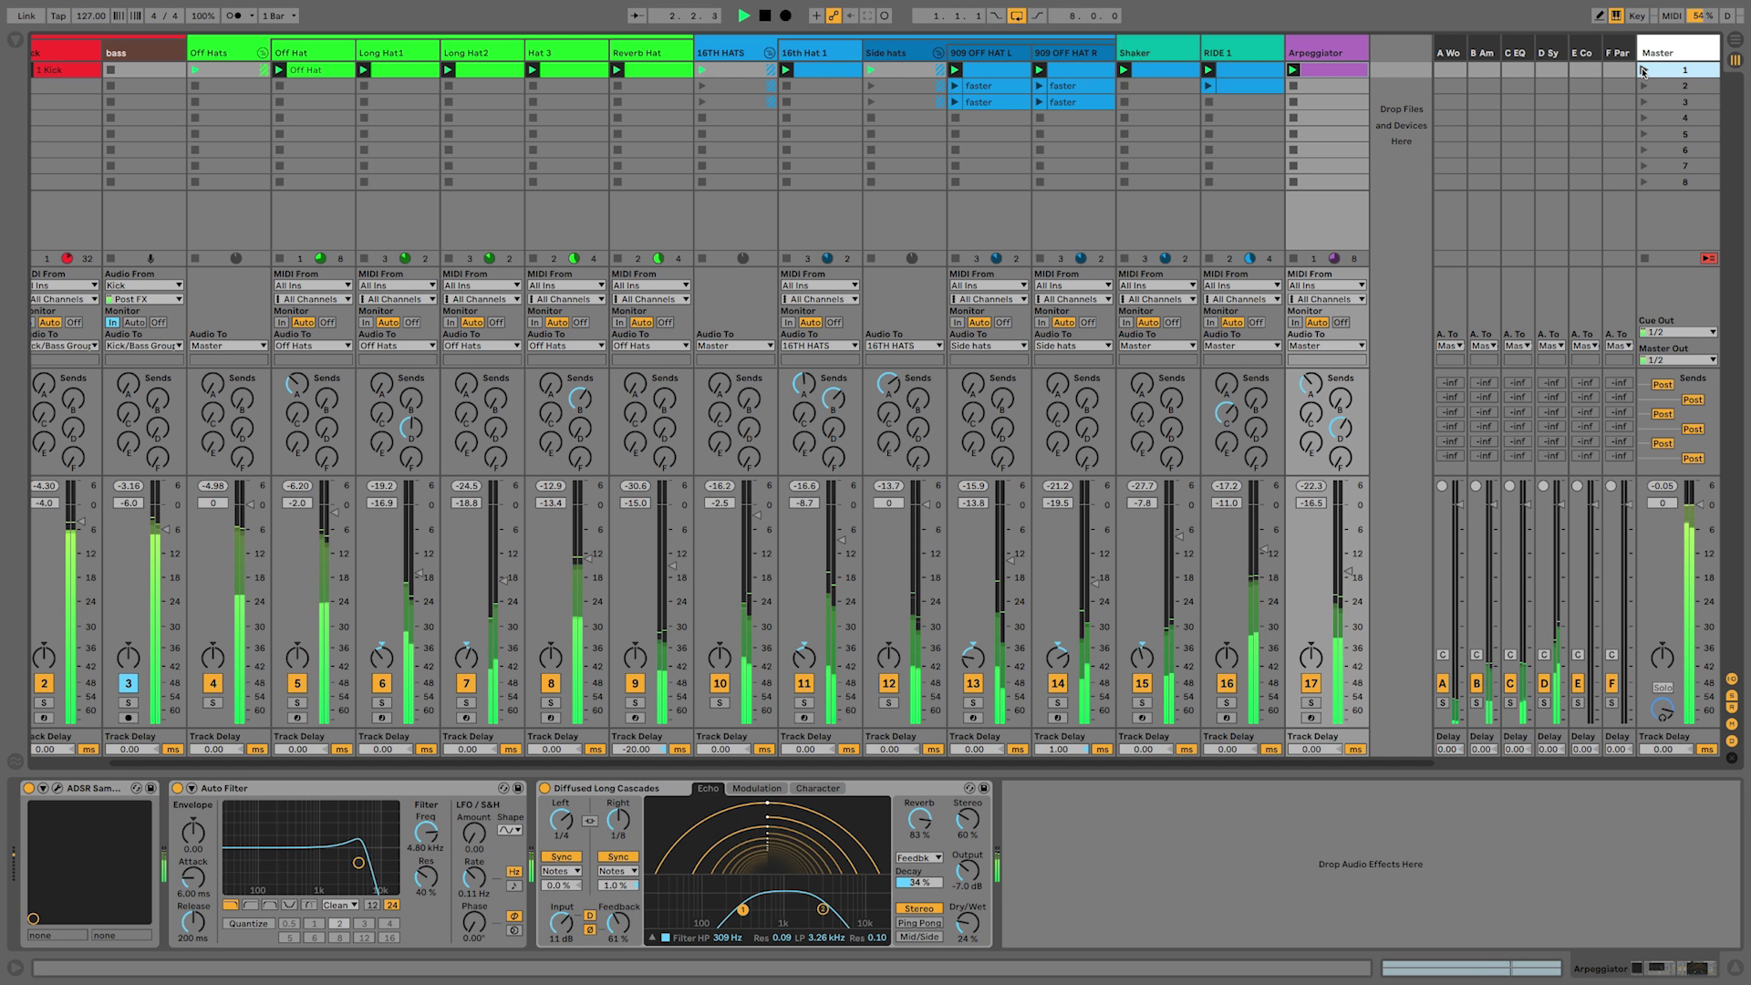
- Stop all clips and insert MIDI track 18 carrying ADSR Sample Manager
left_click(1645, 260)
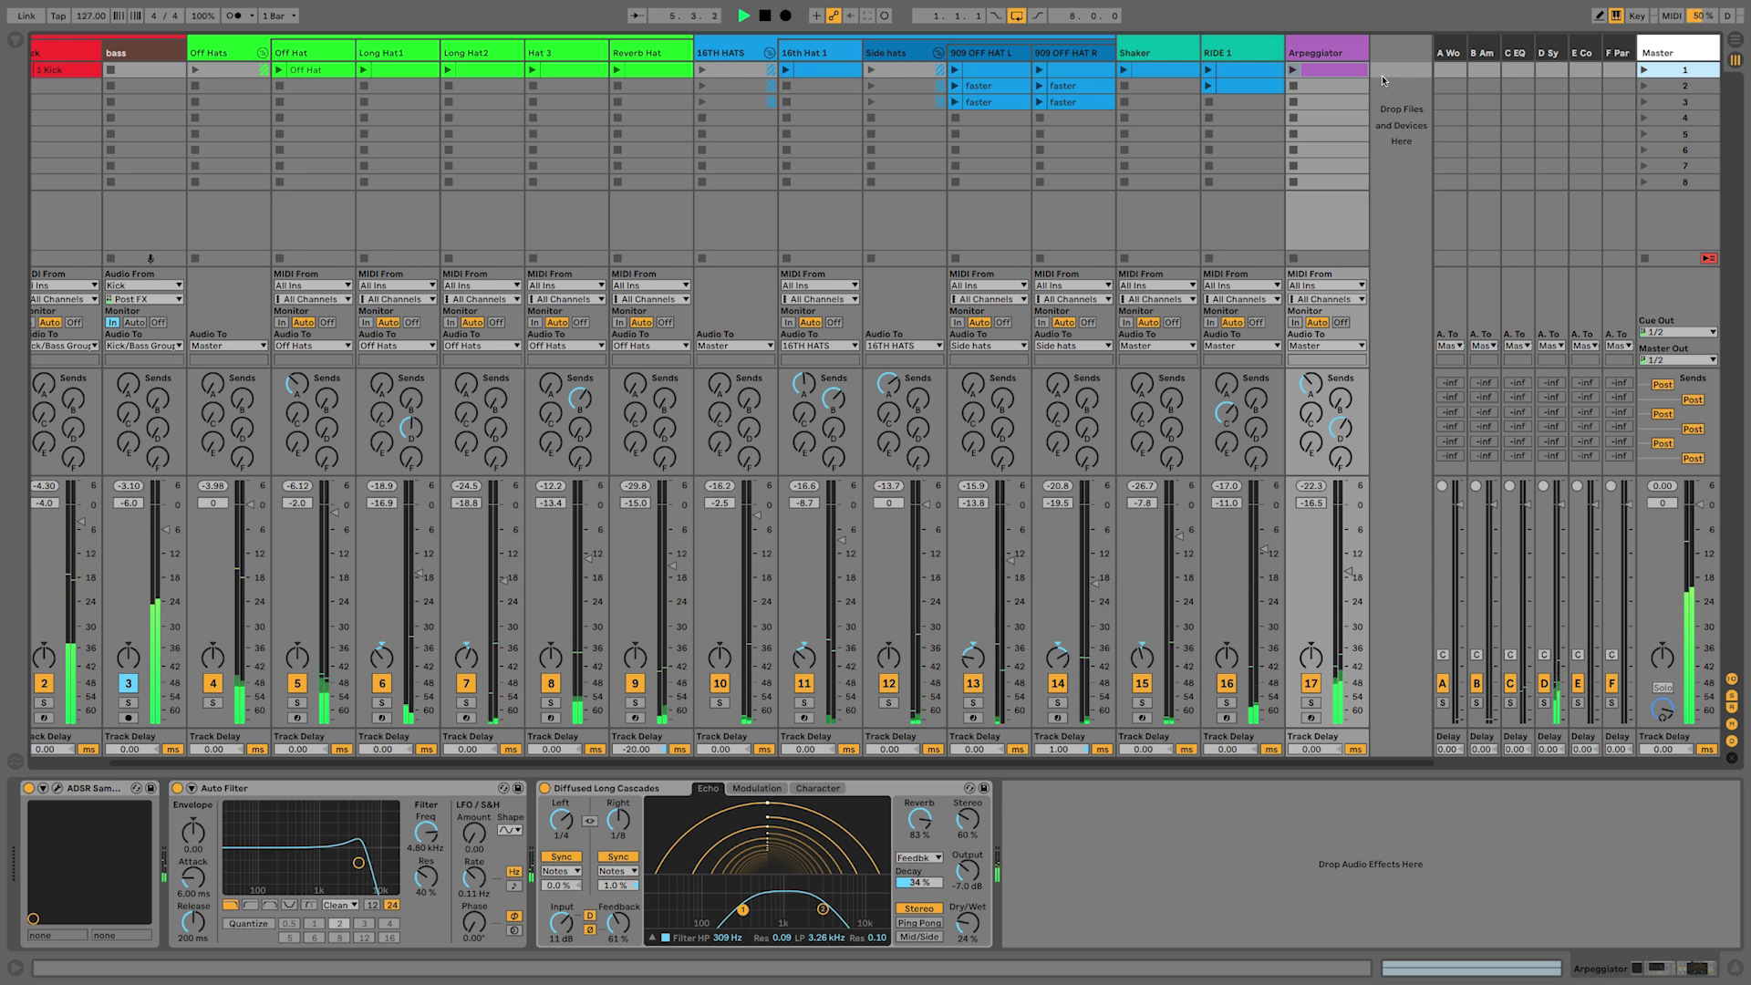
right_click(1381, 77)
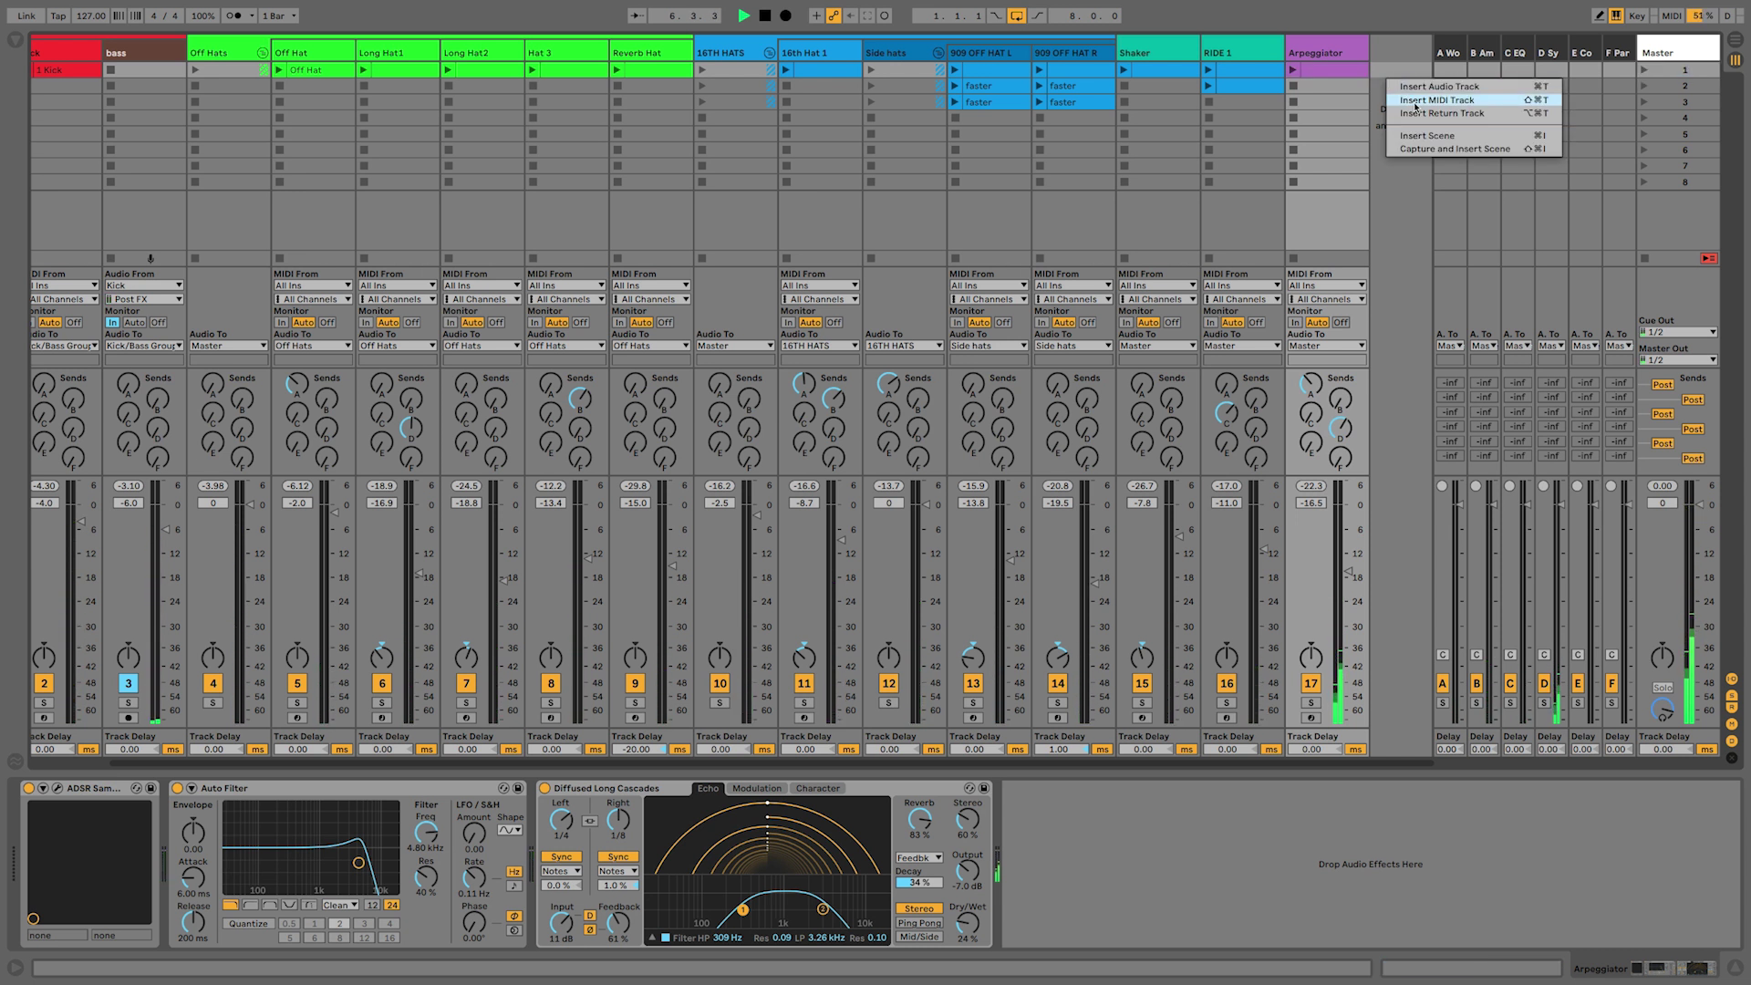
left_click(1416, 102)
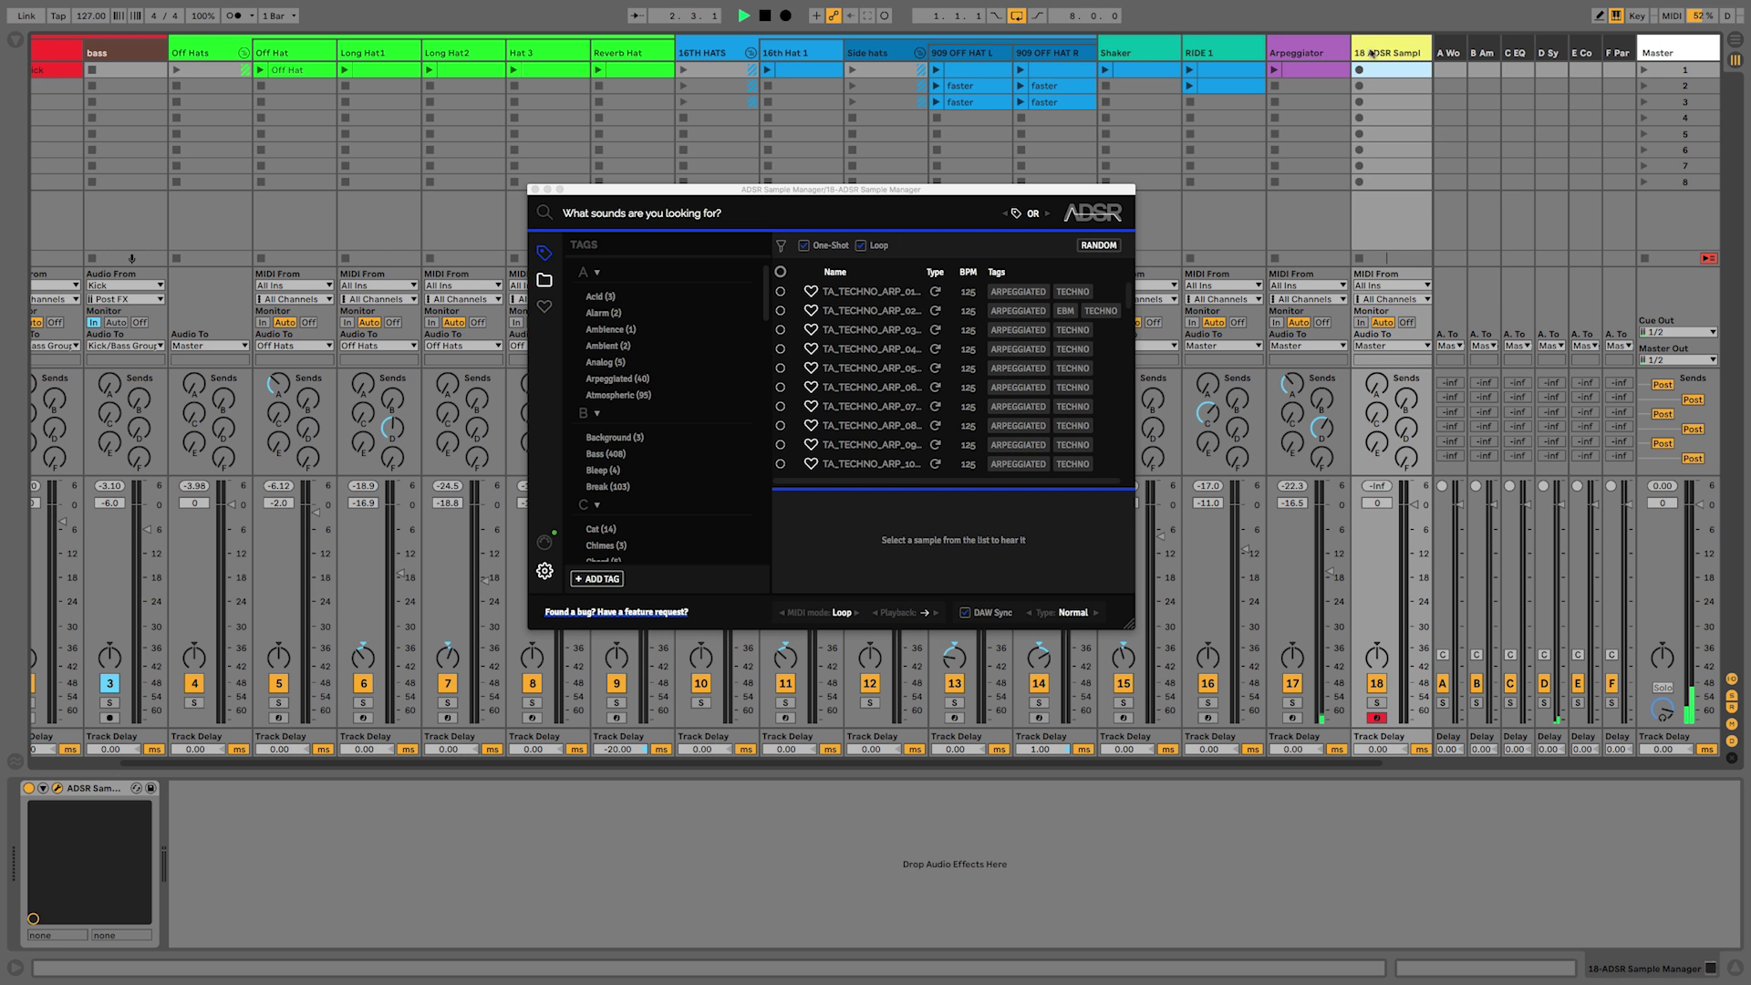
- Rename the new MIDI track to 'Synth' and give it a magenta colour
left_click(1384, 54)
key("super+r")
type("S")
key("Return")
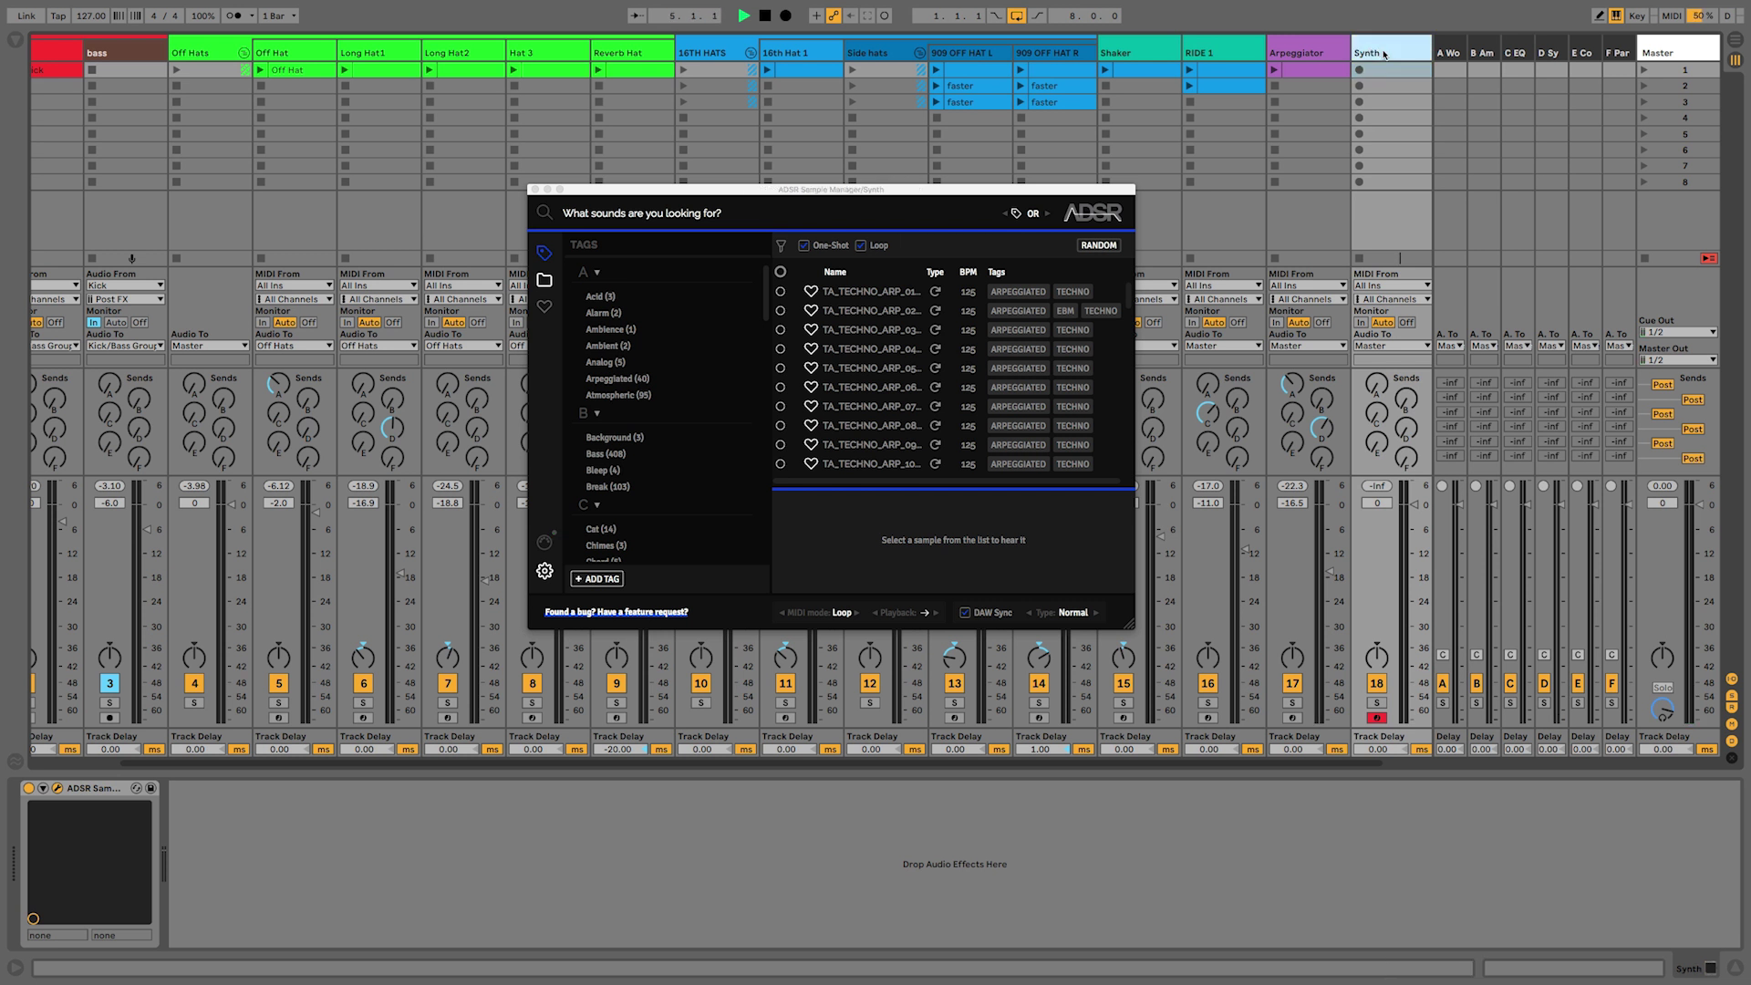
right_click(1389, 51)
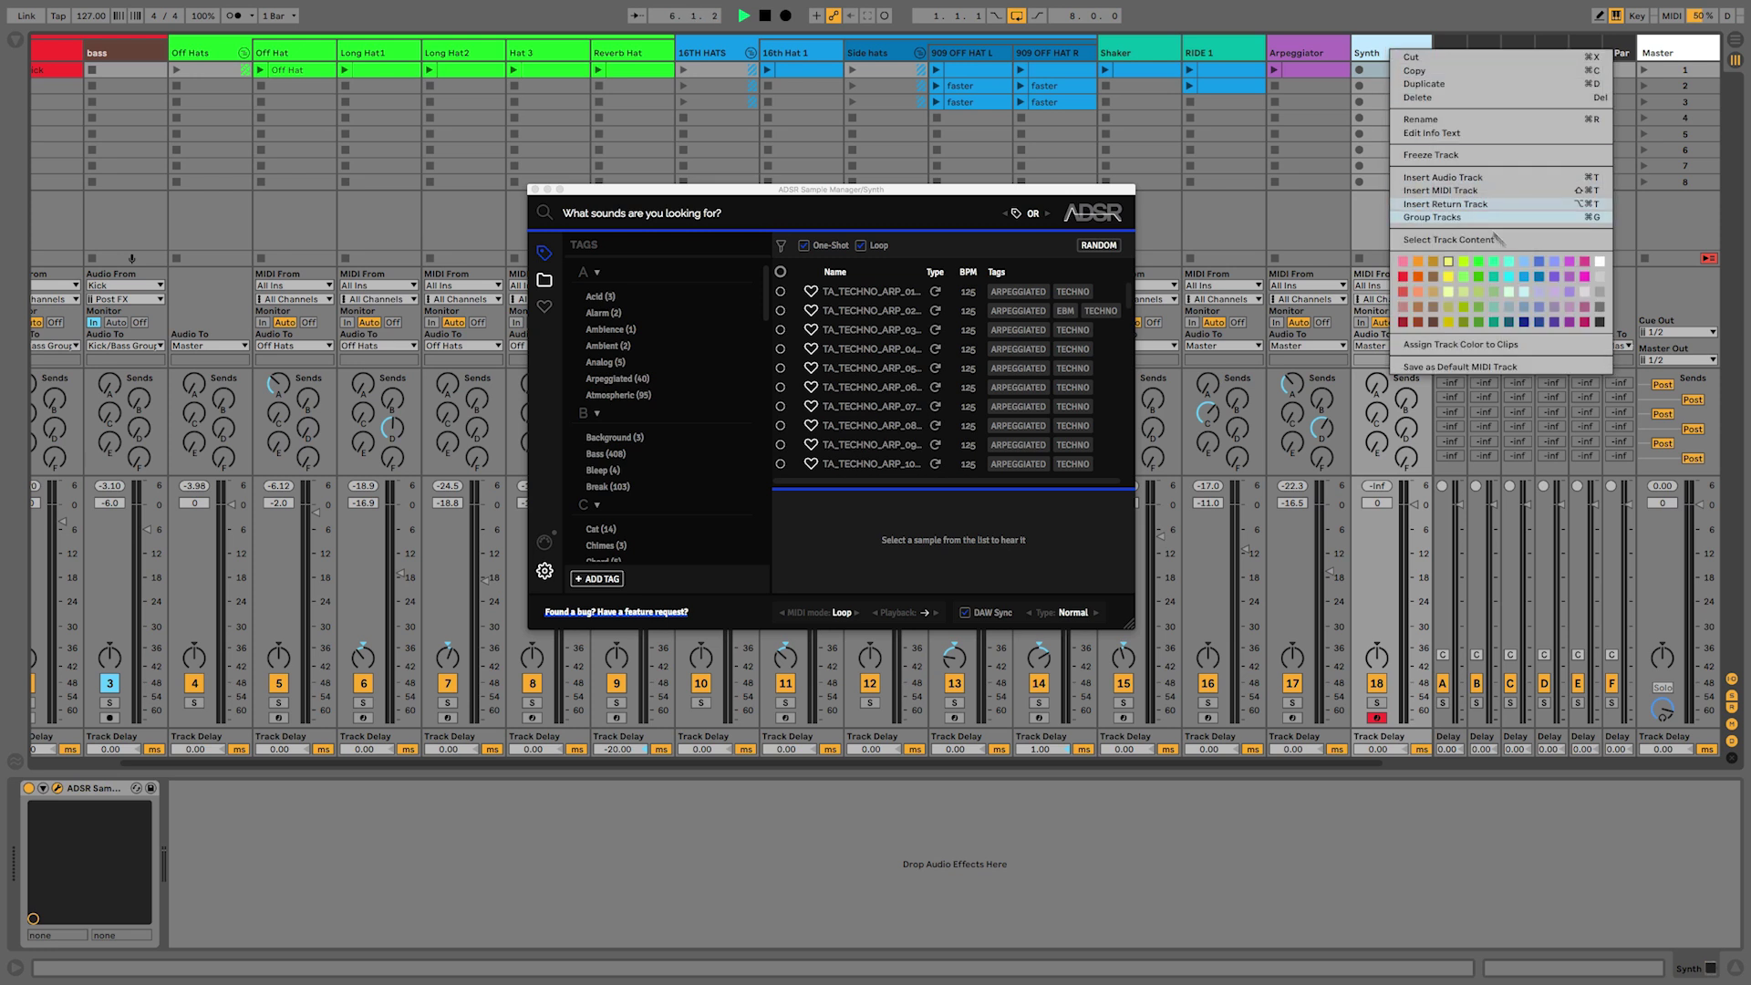
left_click(1585, 279)
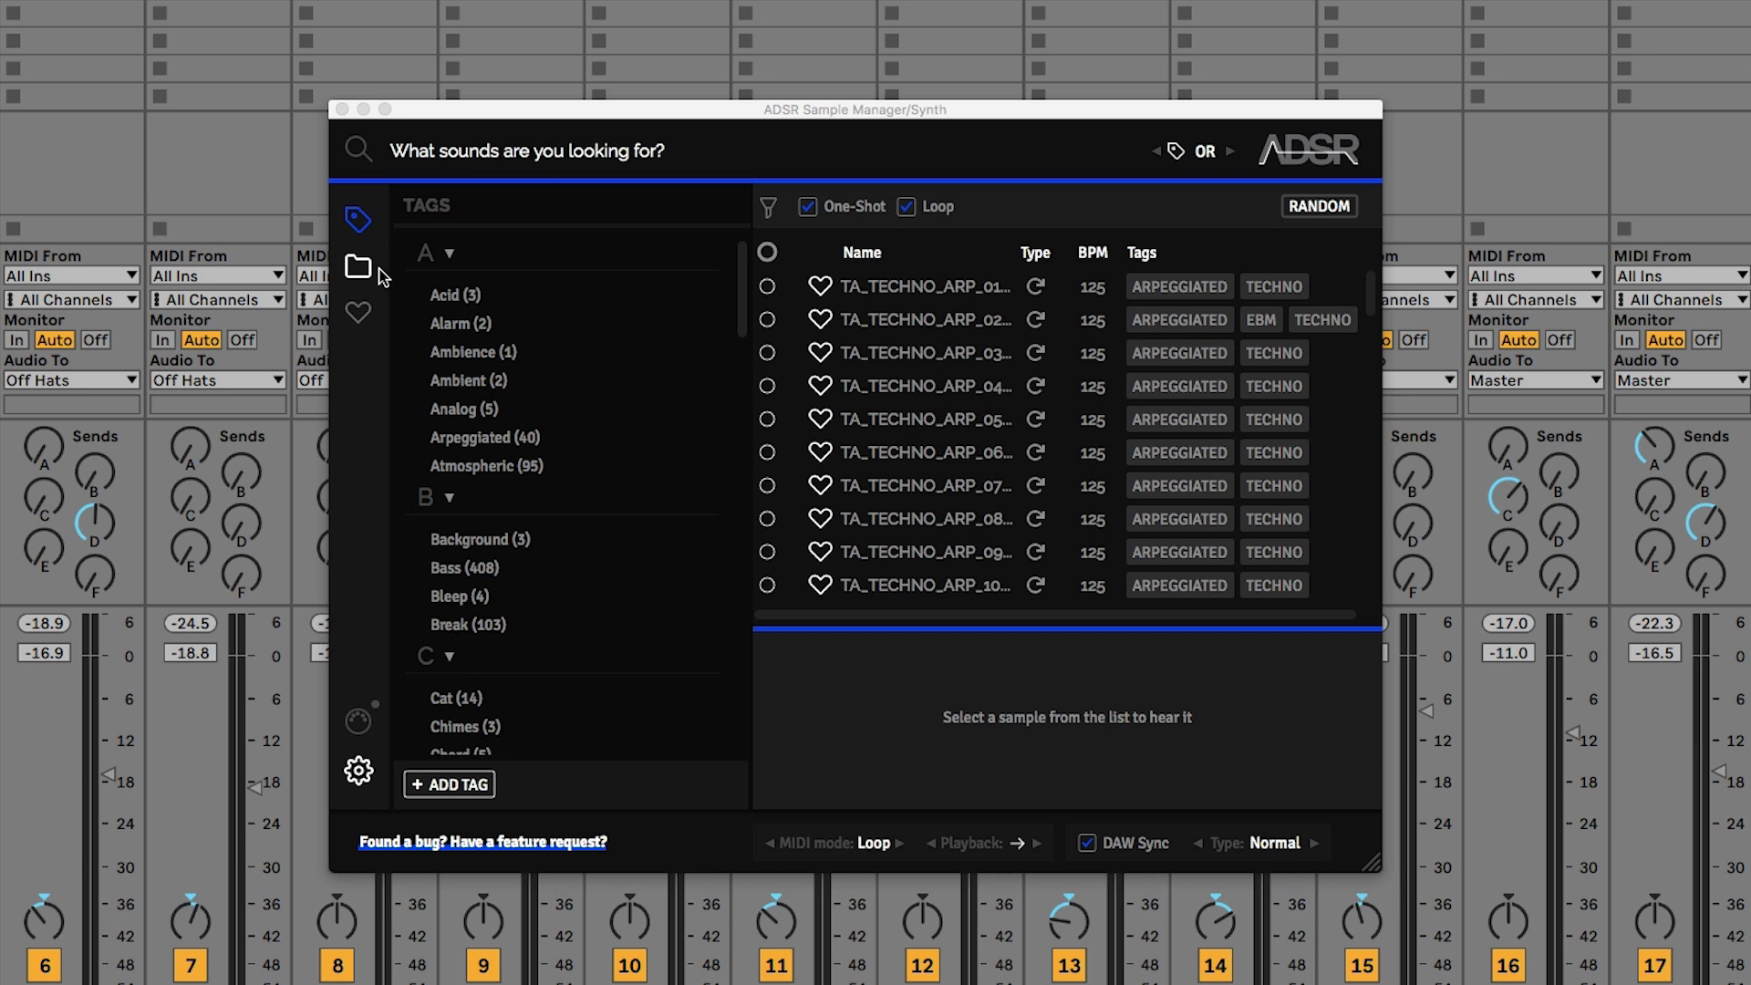
- Restrict the search to the NEW TECHNO PACKS library and expand its Expansion Pack folder
left_click(355, 266)
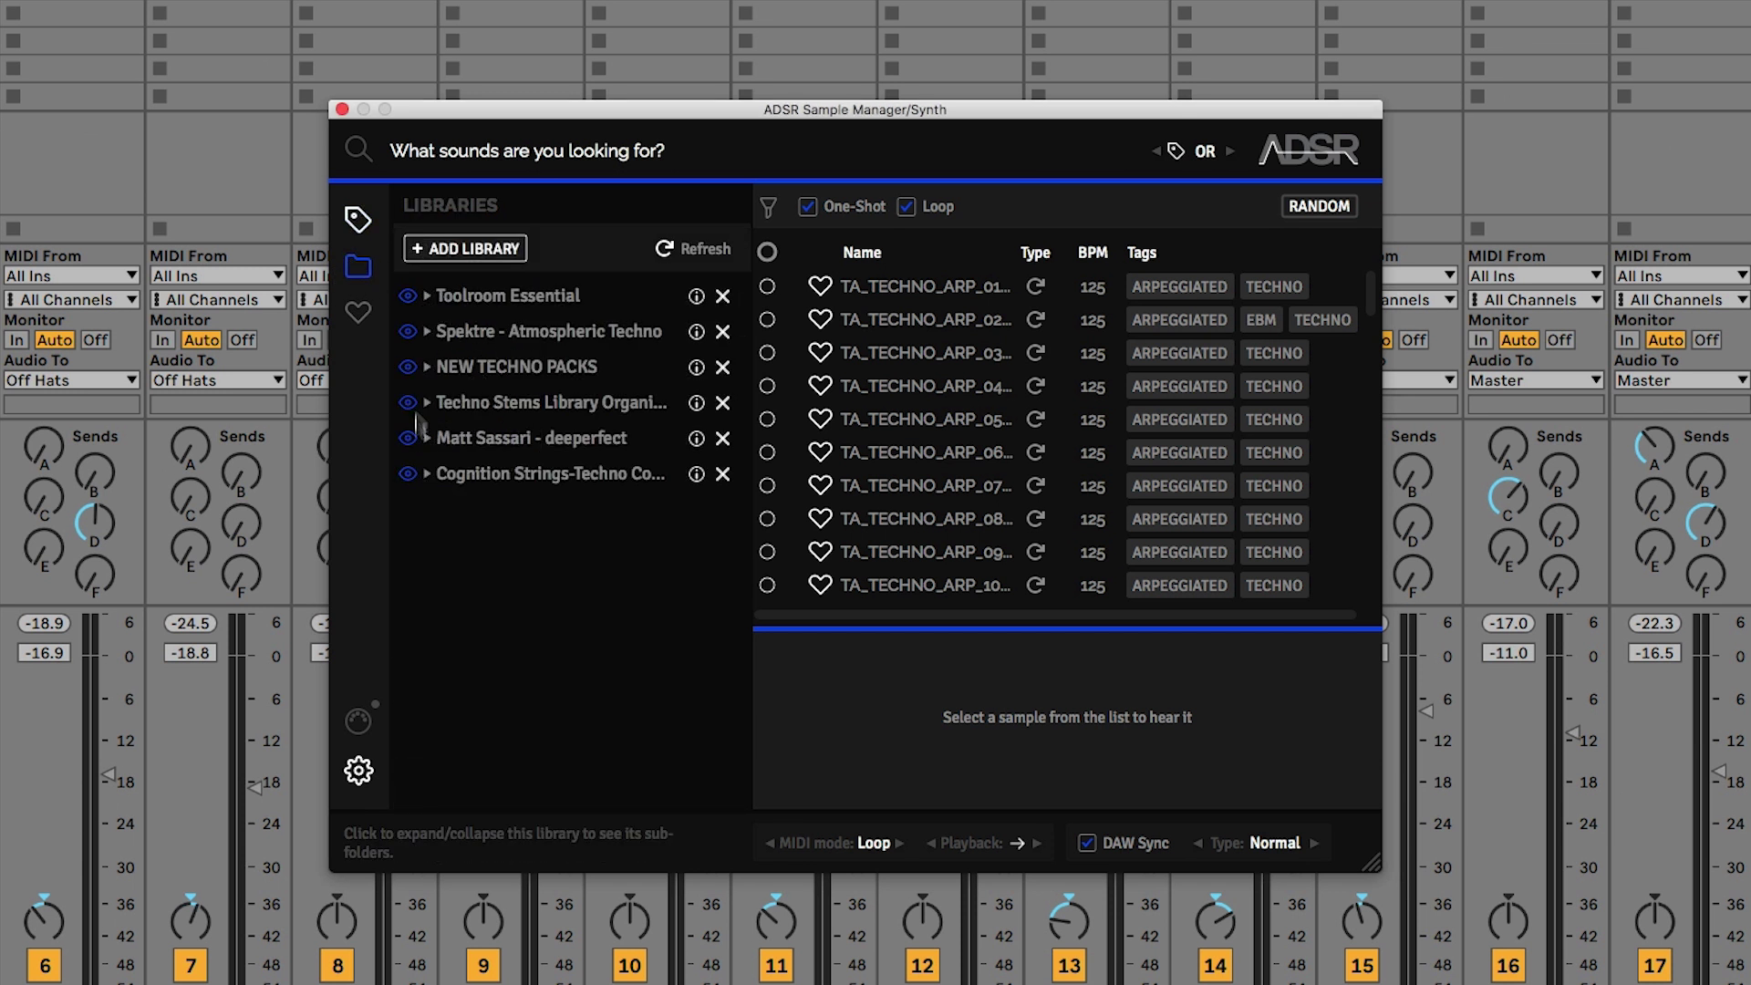
left_click(476, 369)
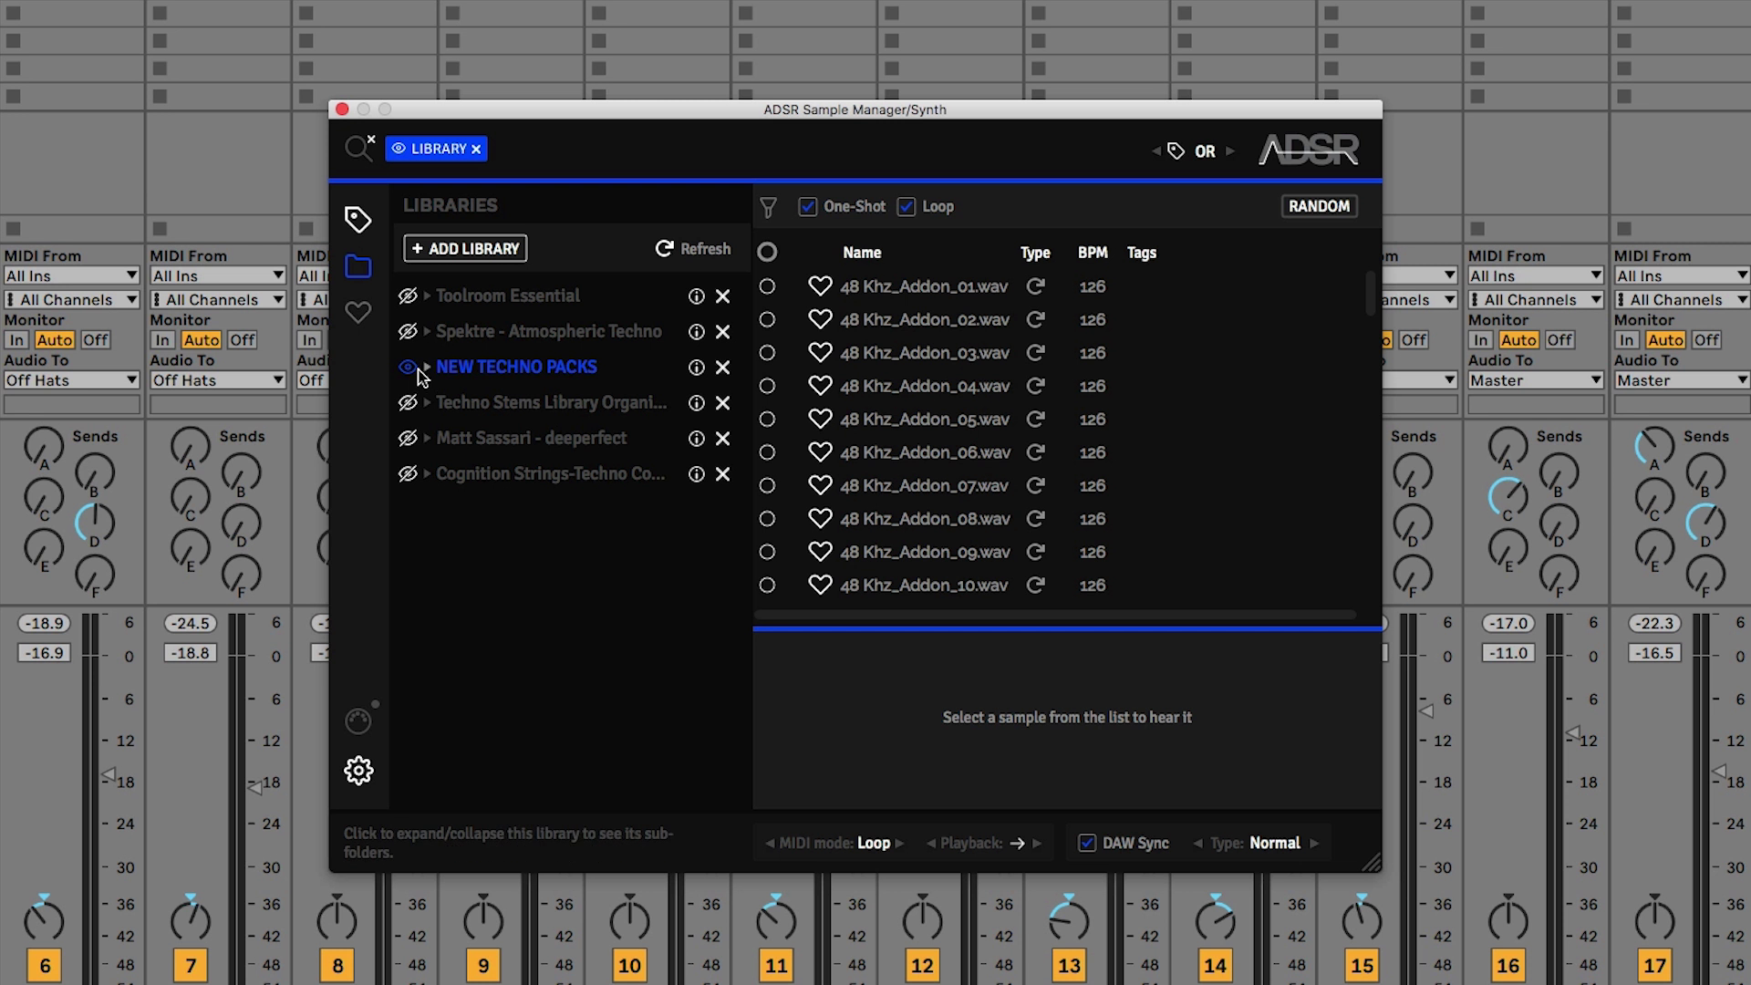
left_click(407, 440)
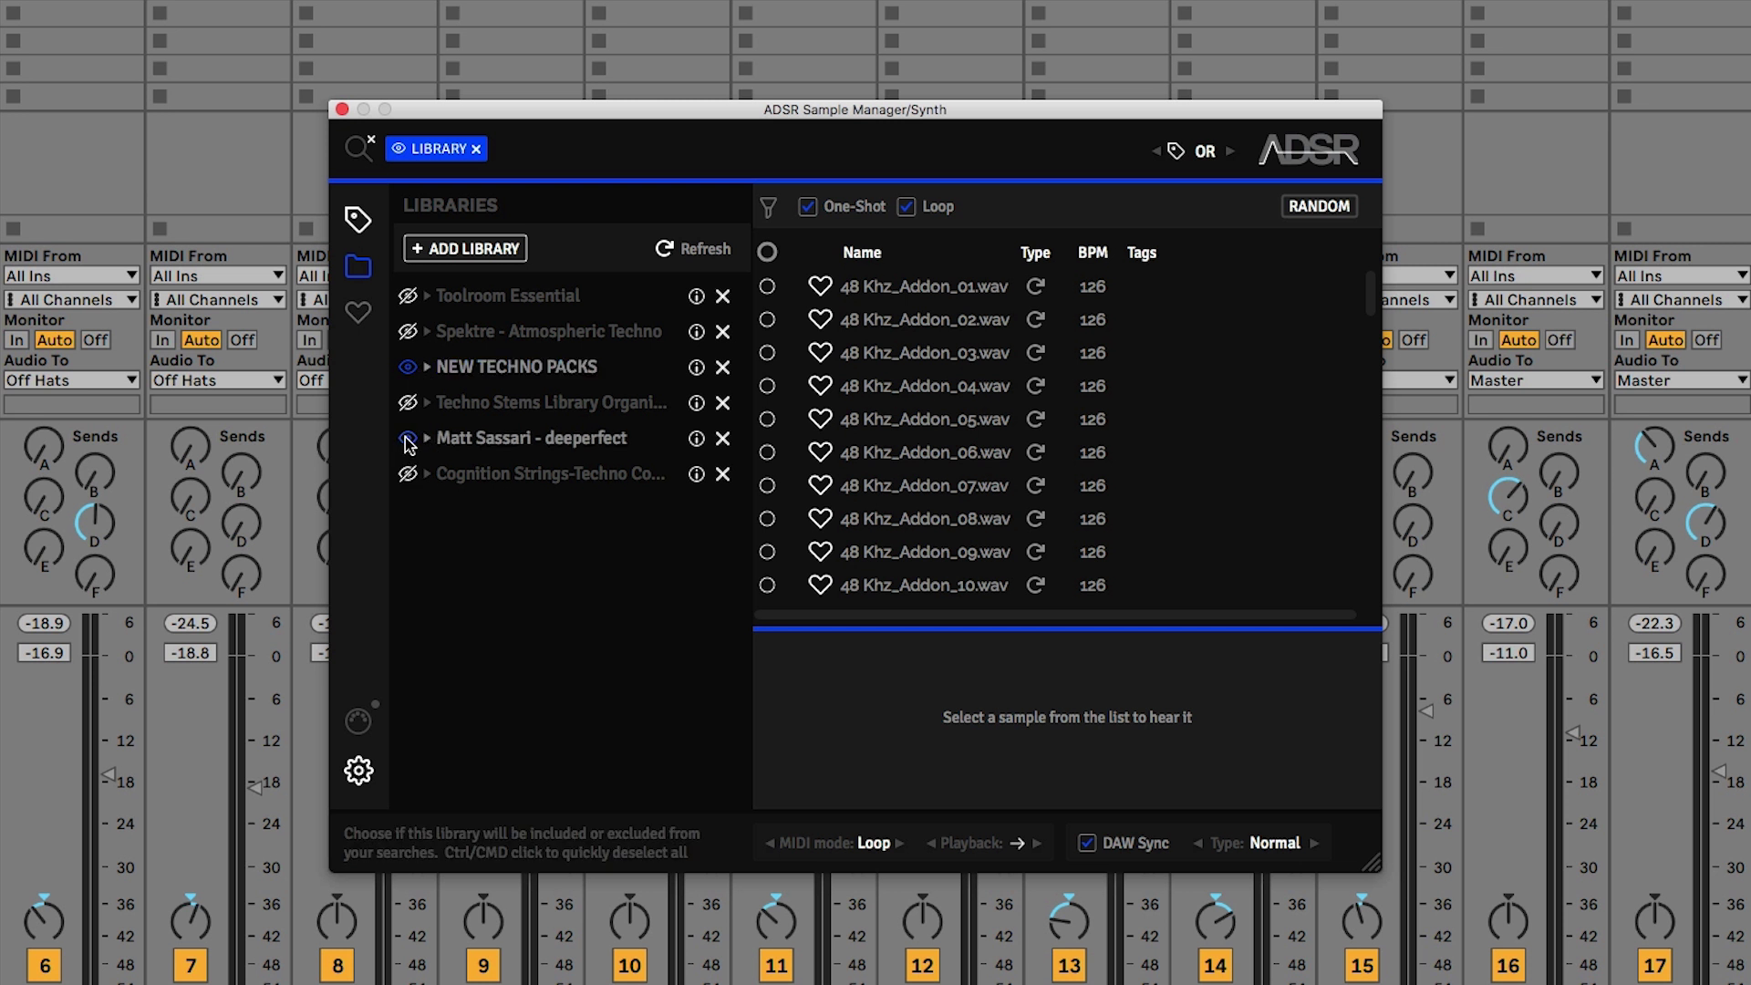
left_click(411, 370)
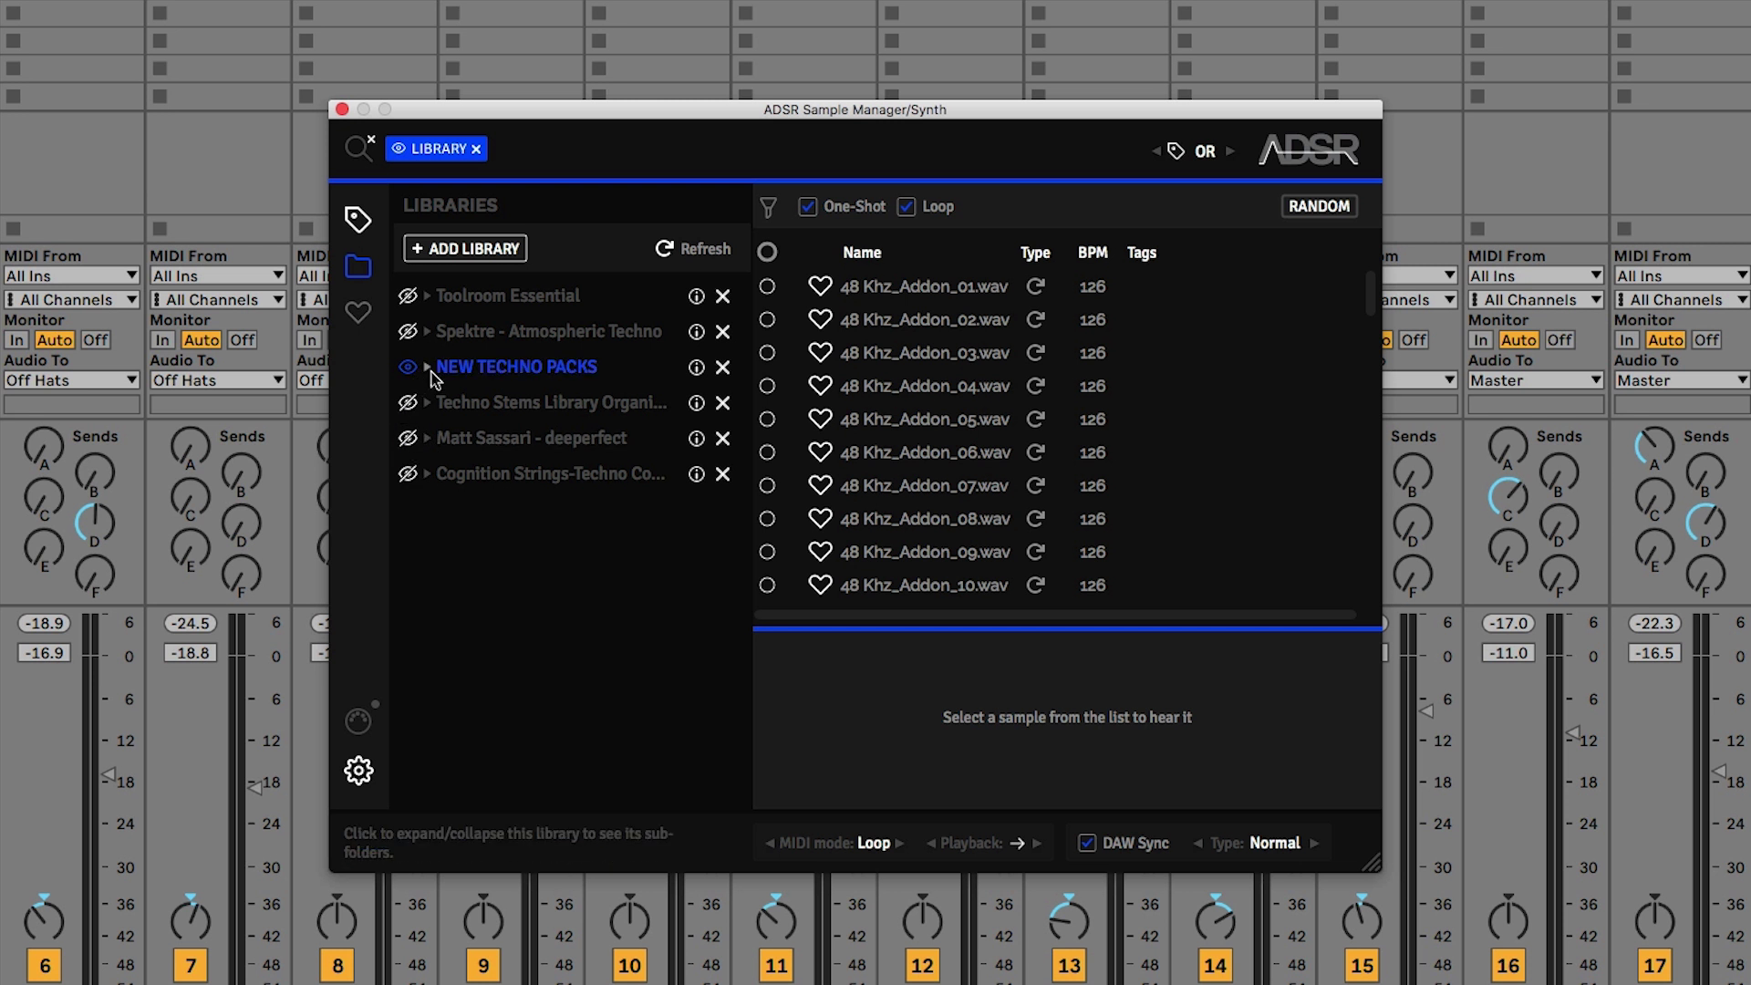
left_click(429, 368)
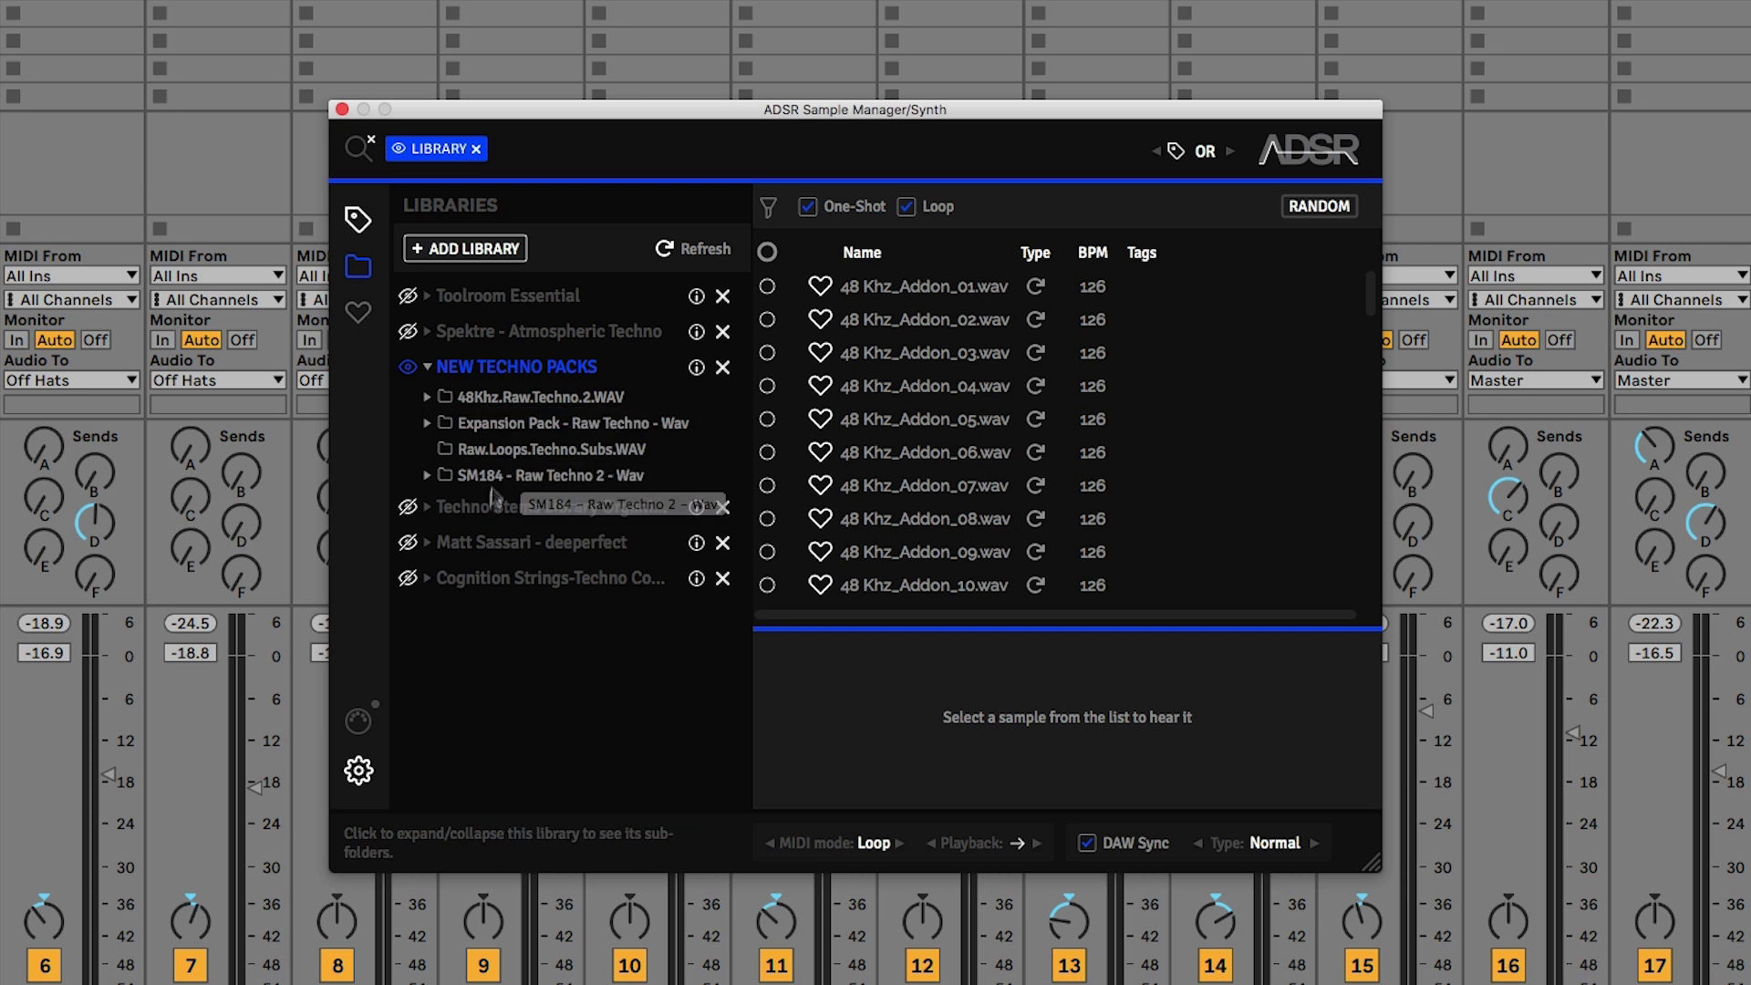
left_click(427, 424)
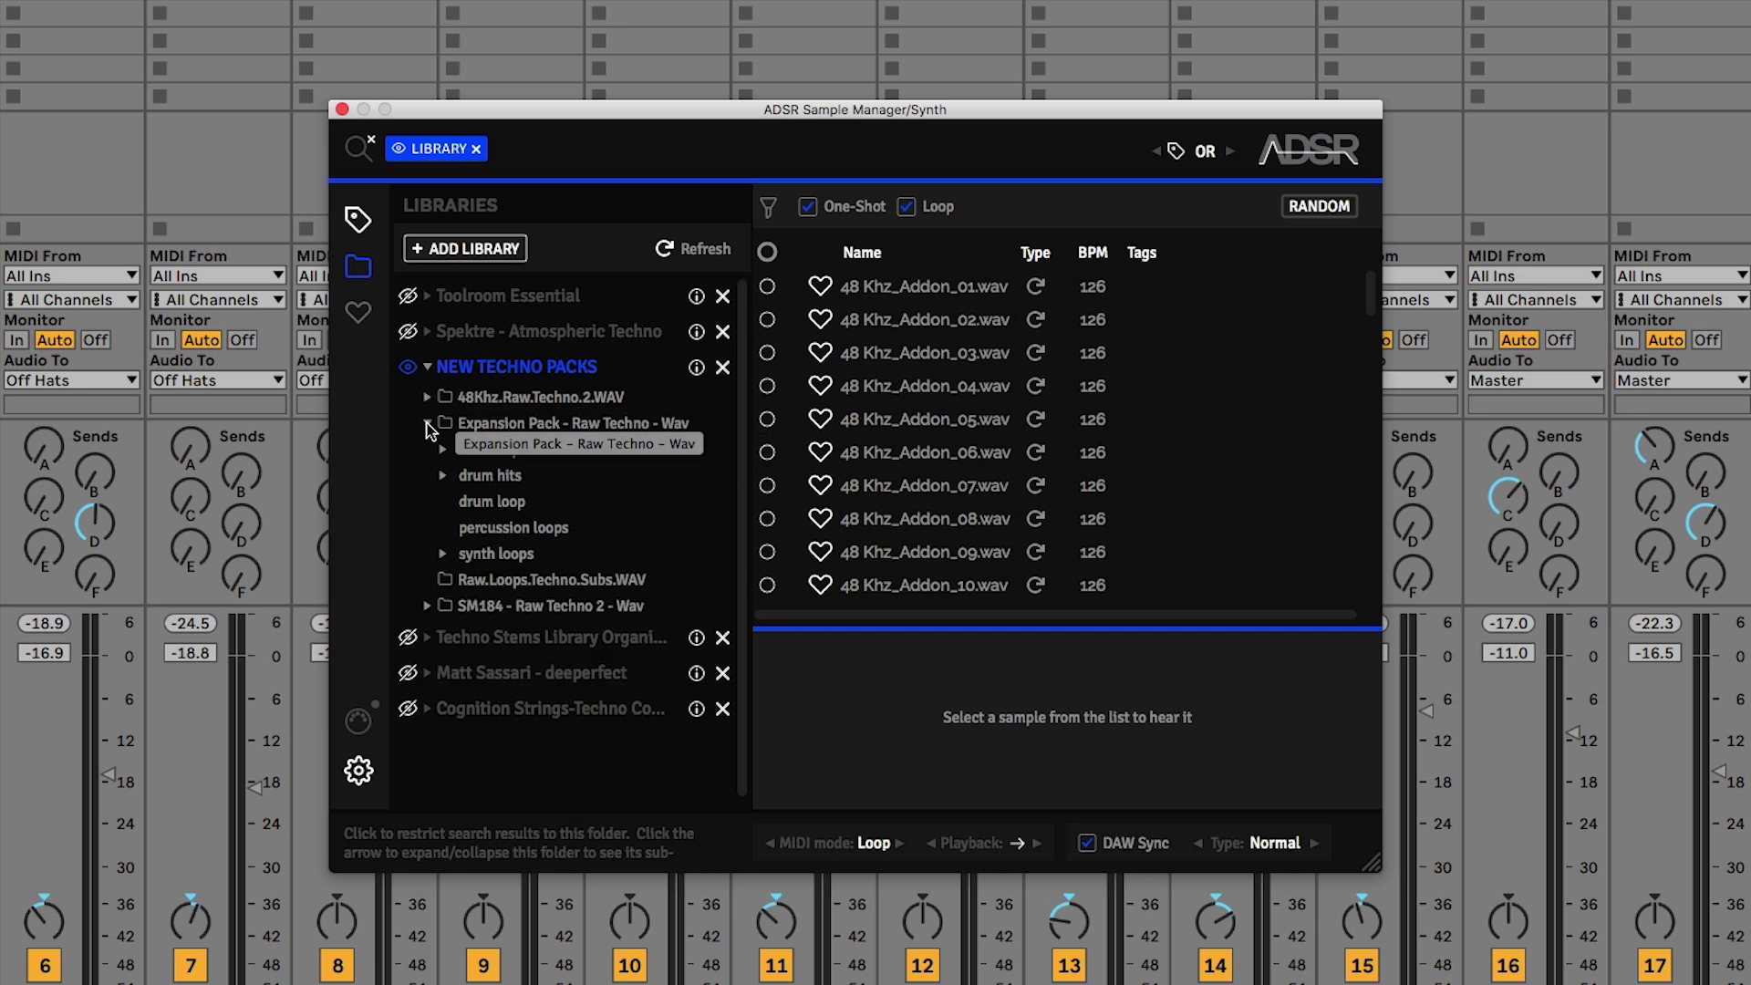
left_click(491, 425)
left_click(487, 368)
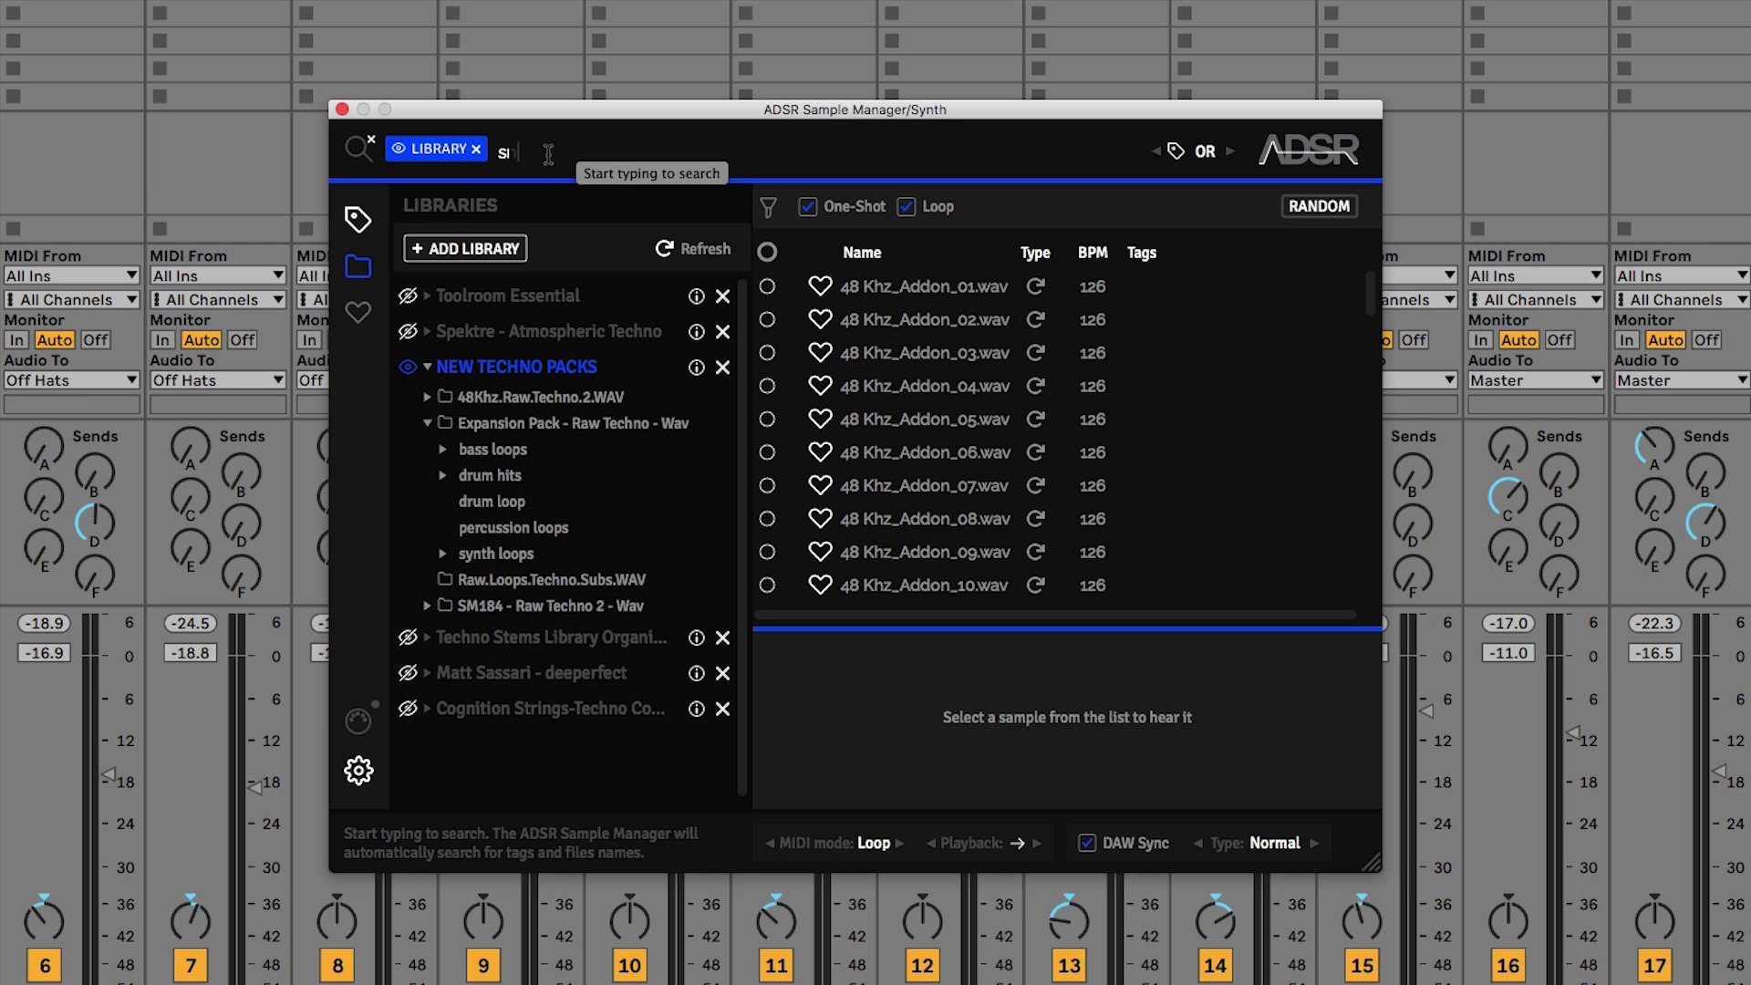
- Search for 'synth' and turn the suggestion into a SYNTH tag filter
type("ynn")
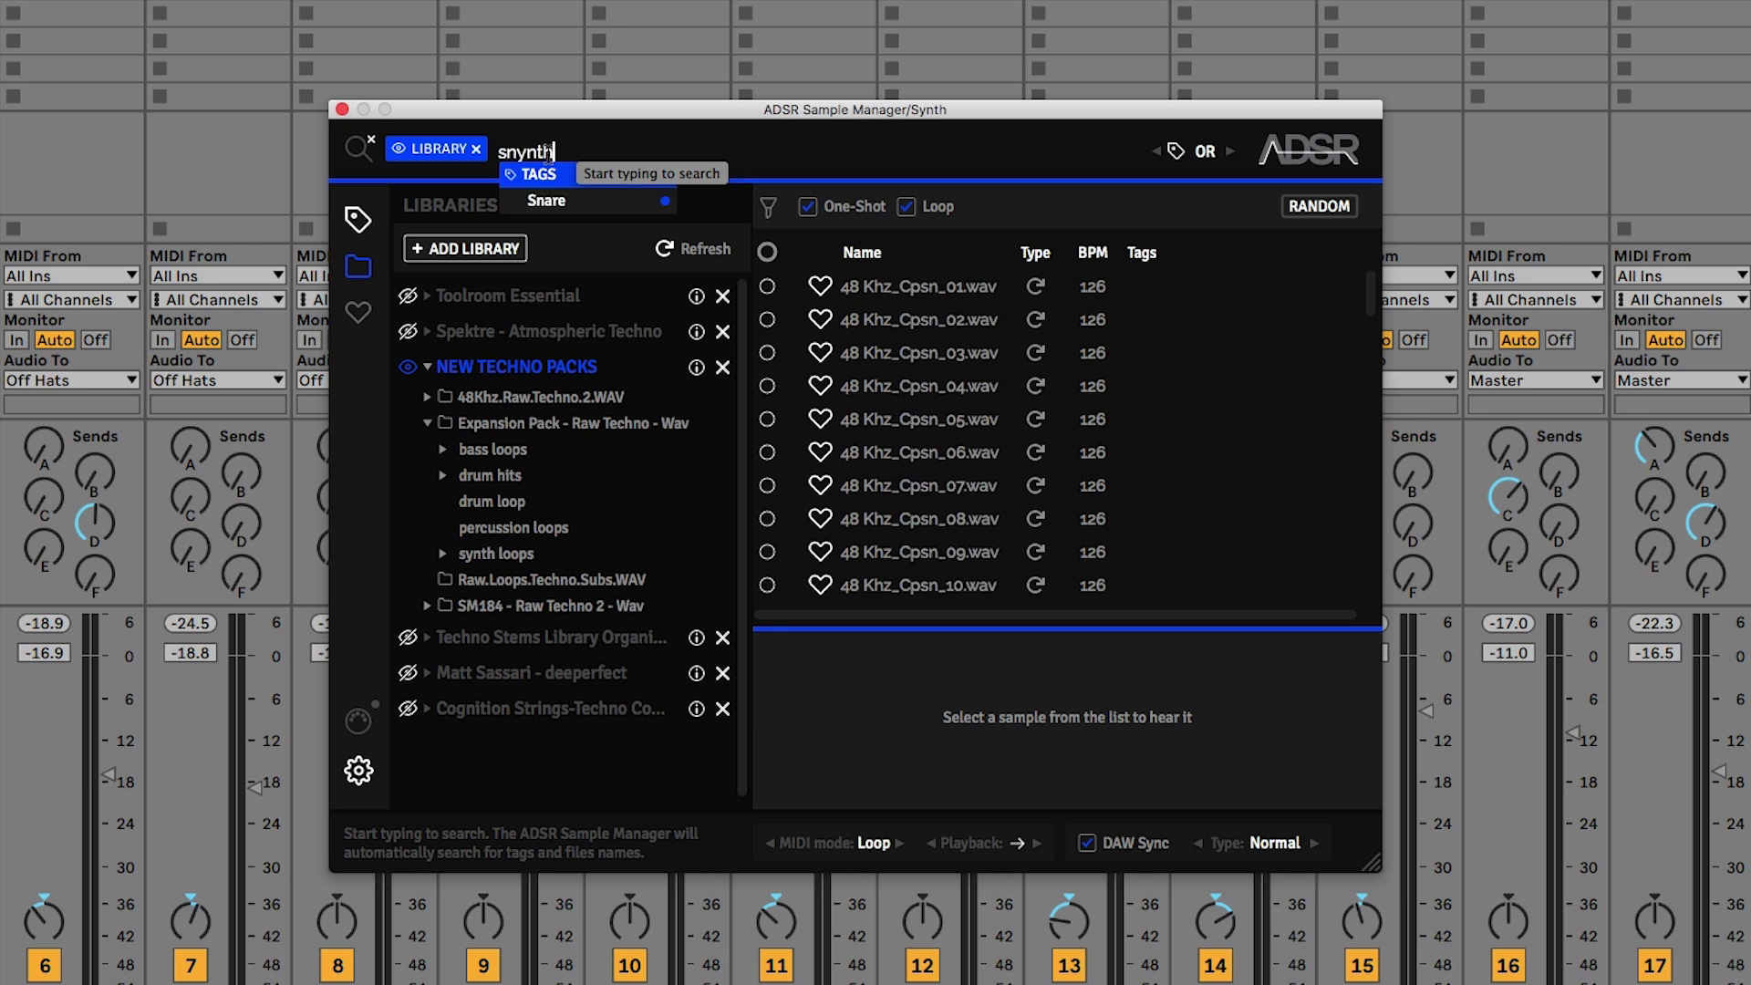
type("th")
key("BackSpace")
key("BackSpace")
type("ynths")
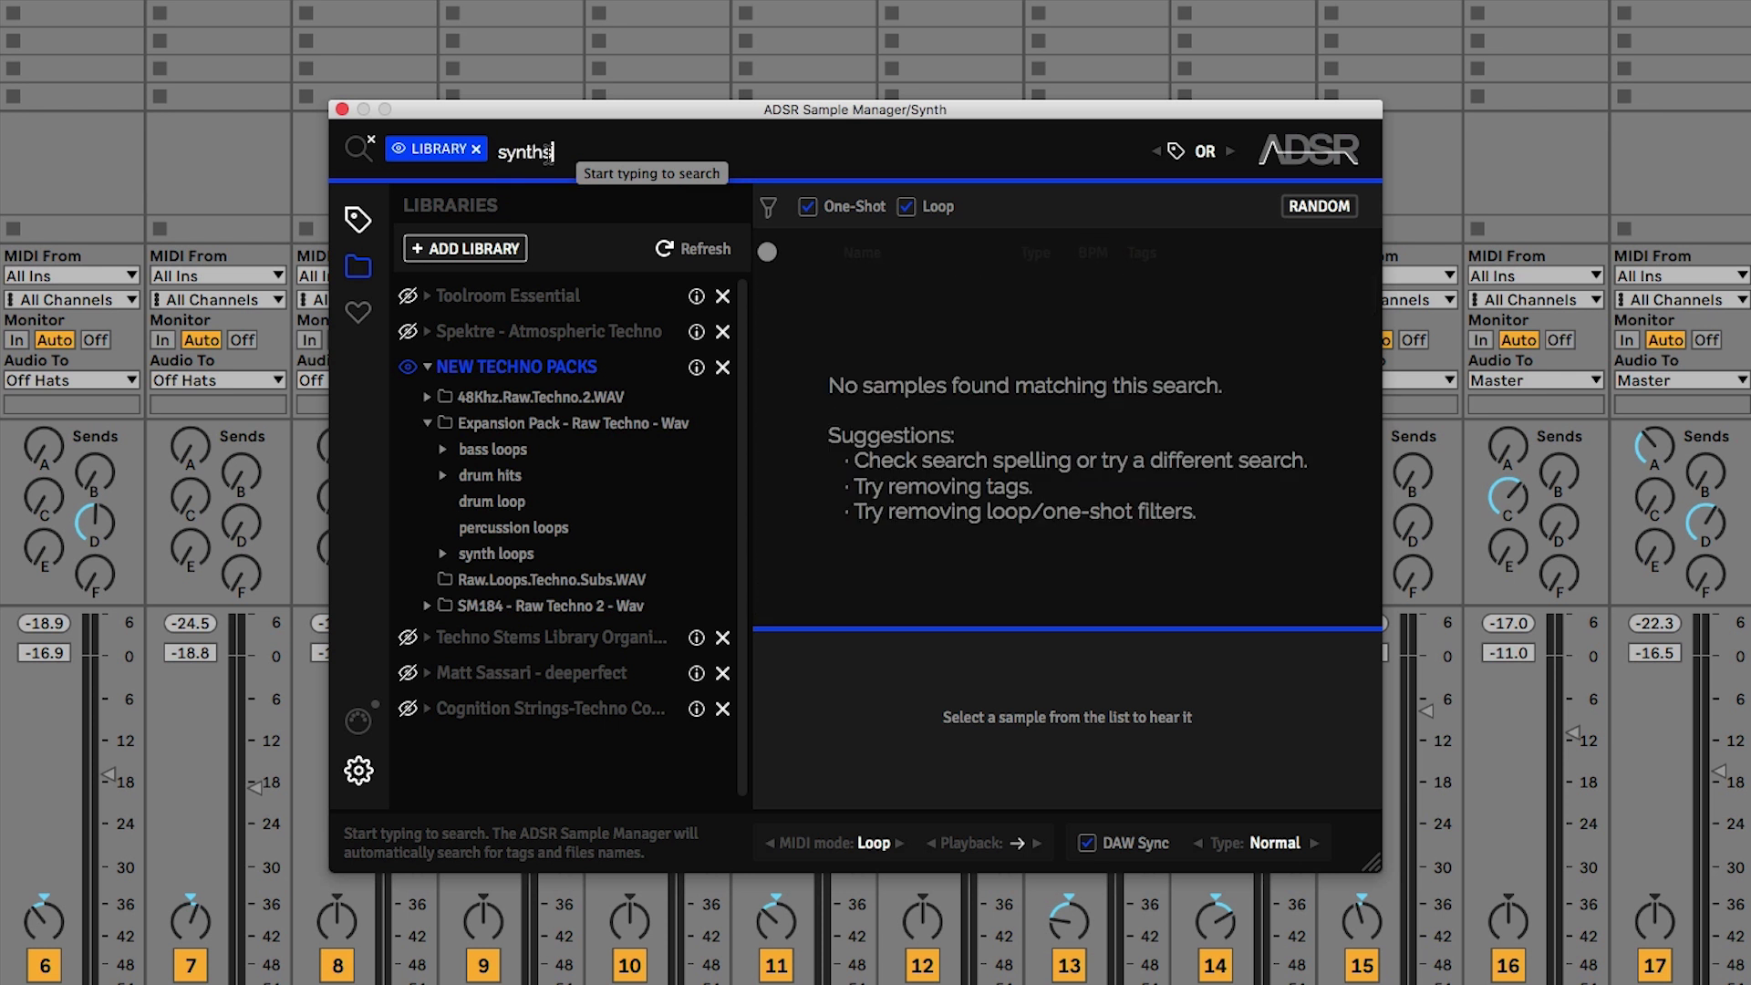
key("BackSpace")
left_click(543, 199)
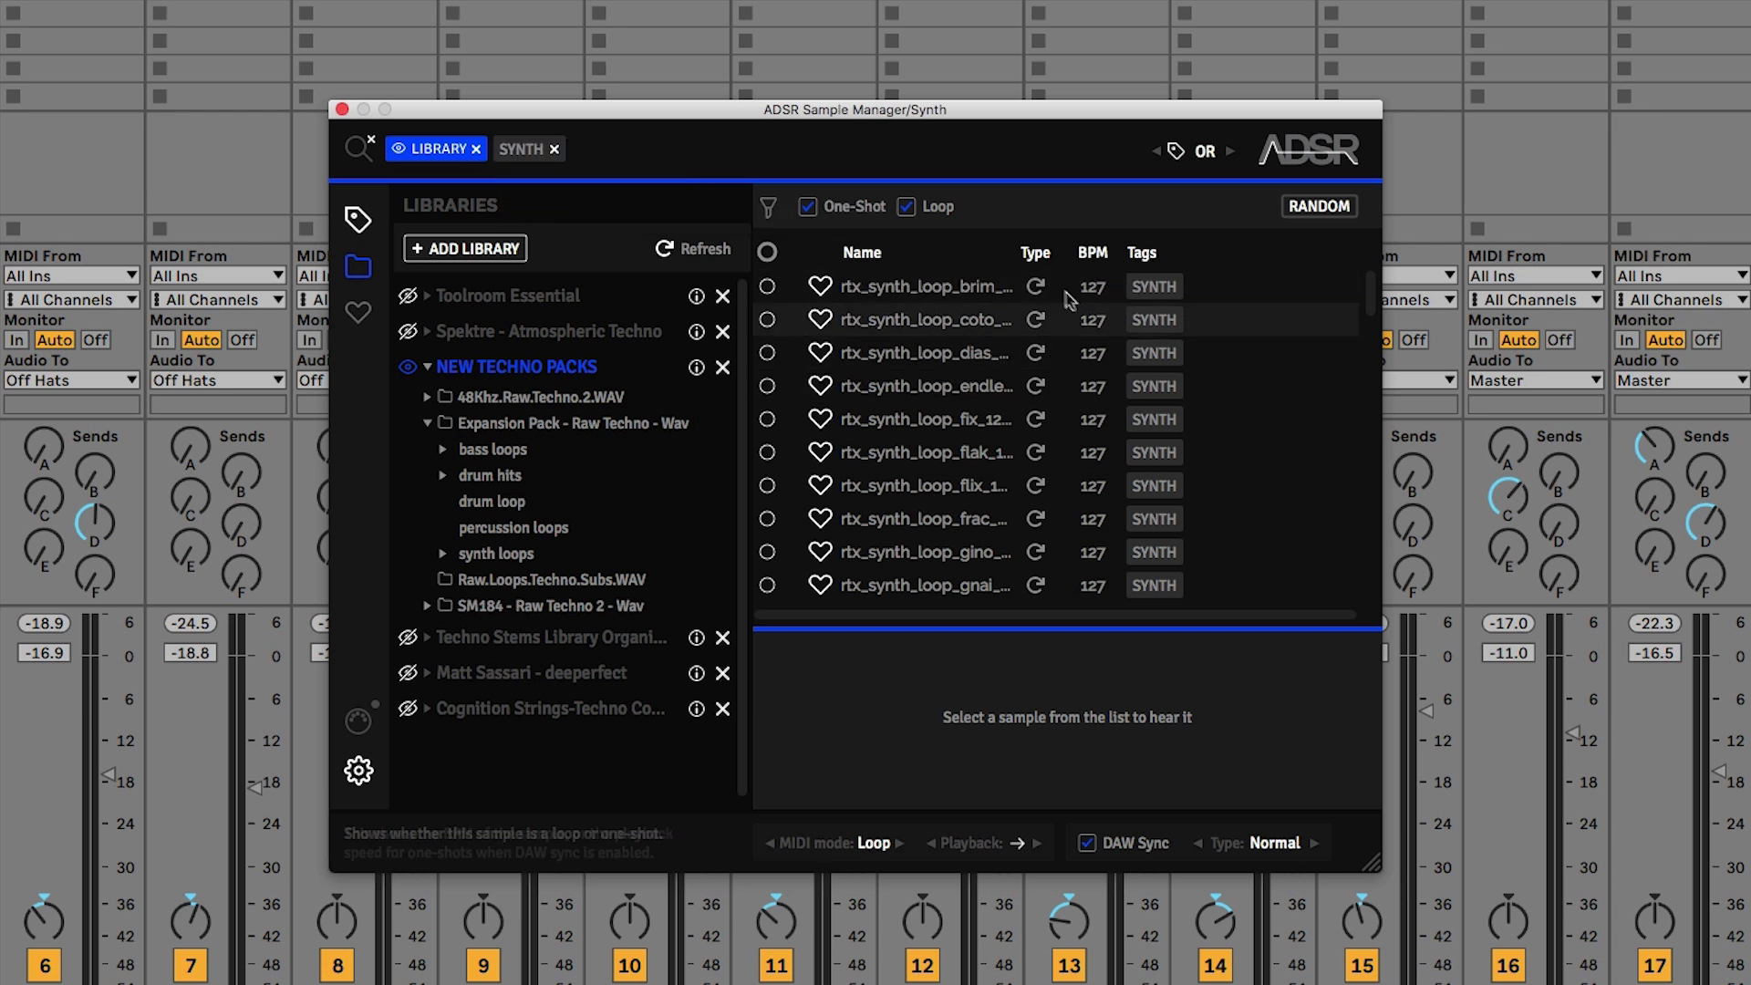
- Switch tag matching from OR to AND and add BASS as a second tag
left_click(1202, 152)
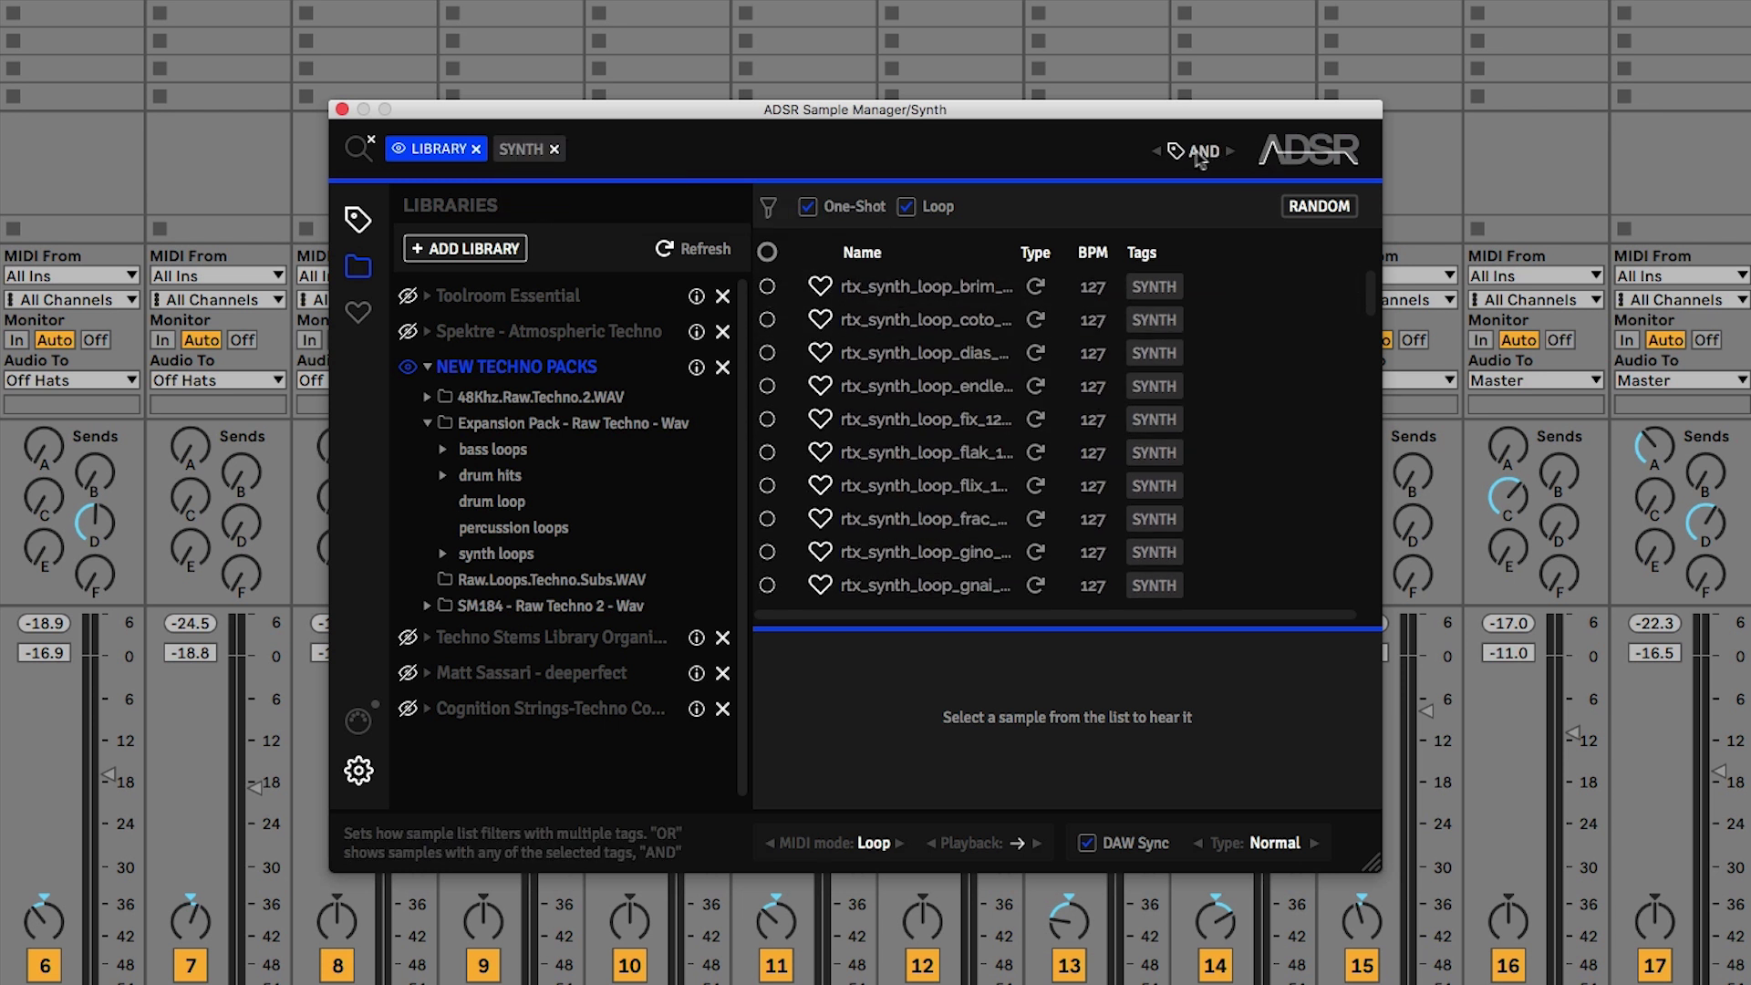
left_click(1226, 155)
scroll(892, 447, "down", 5)
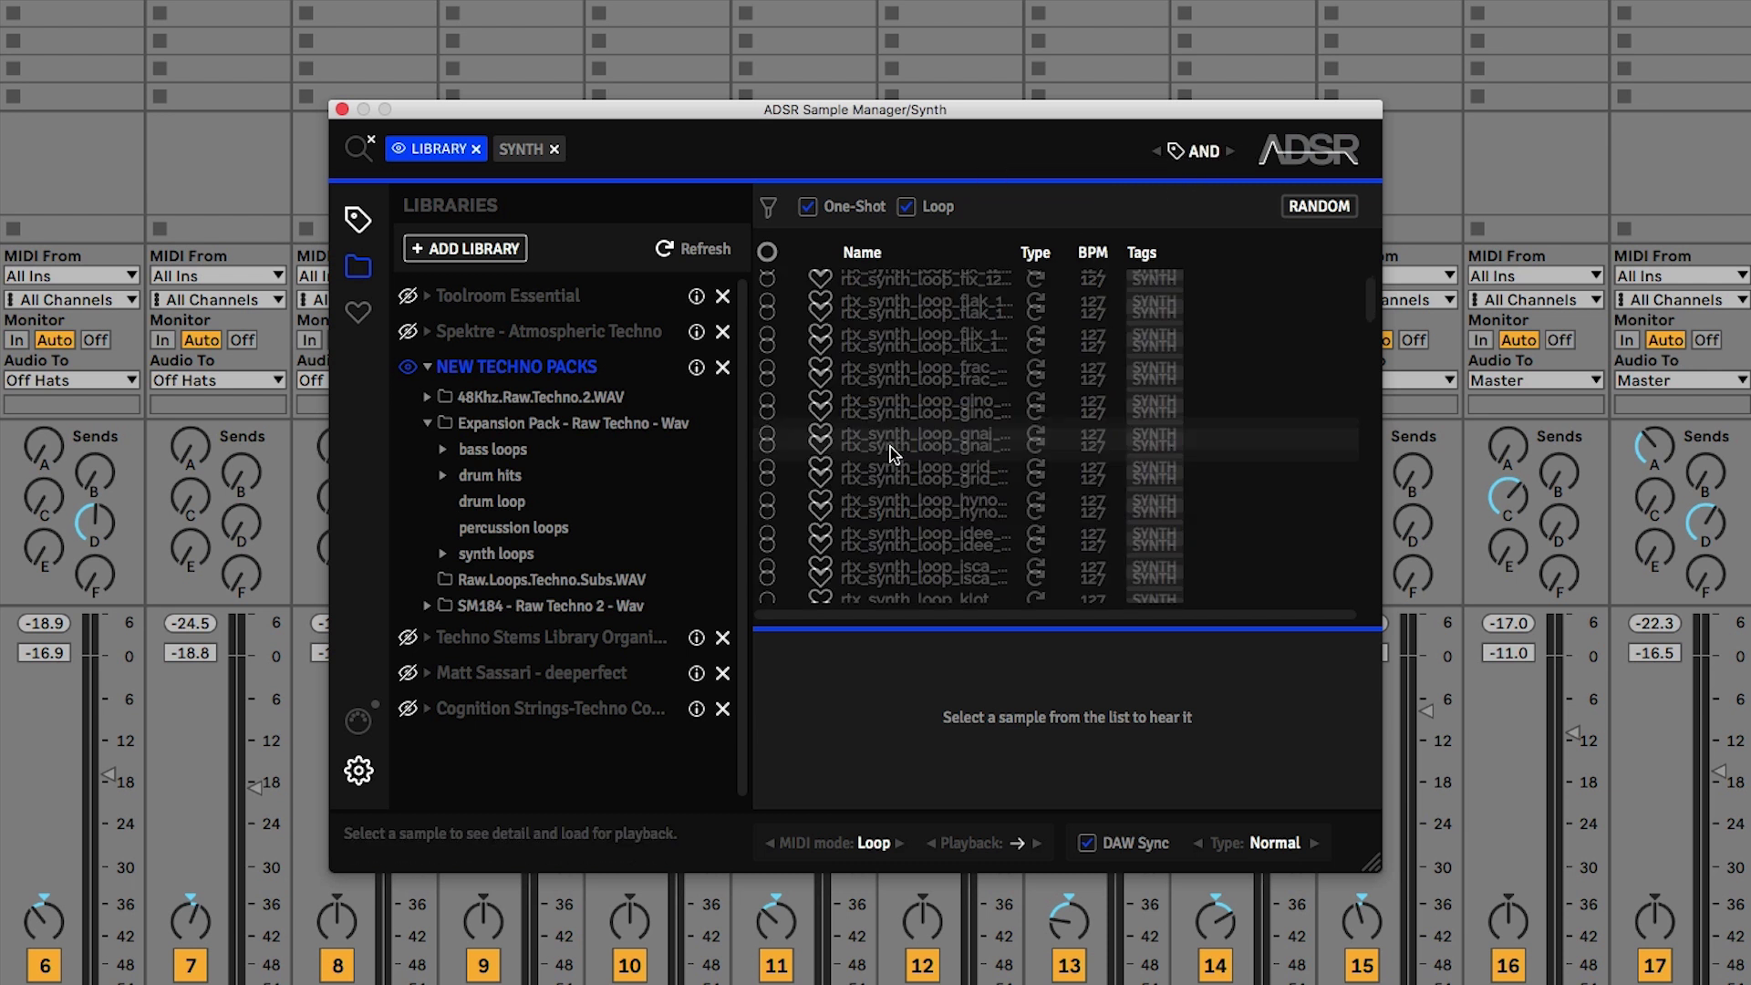
scroll(893, 447, "down", 5)
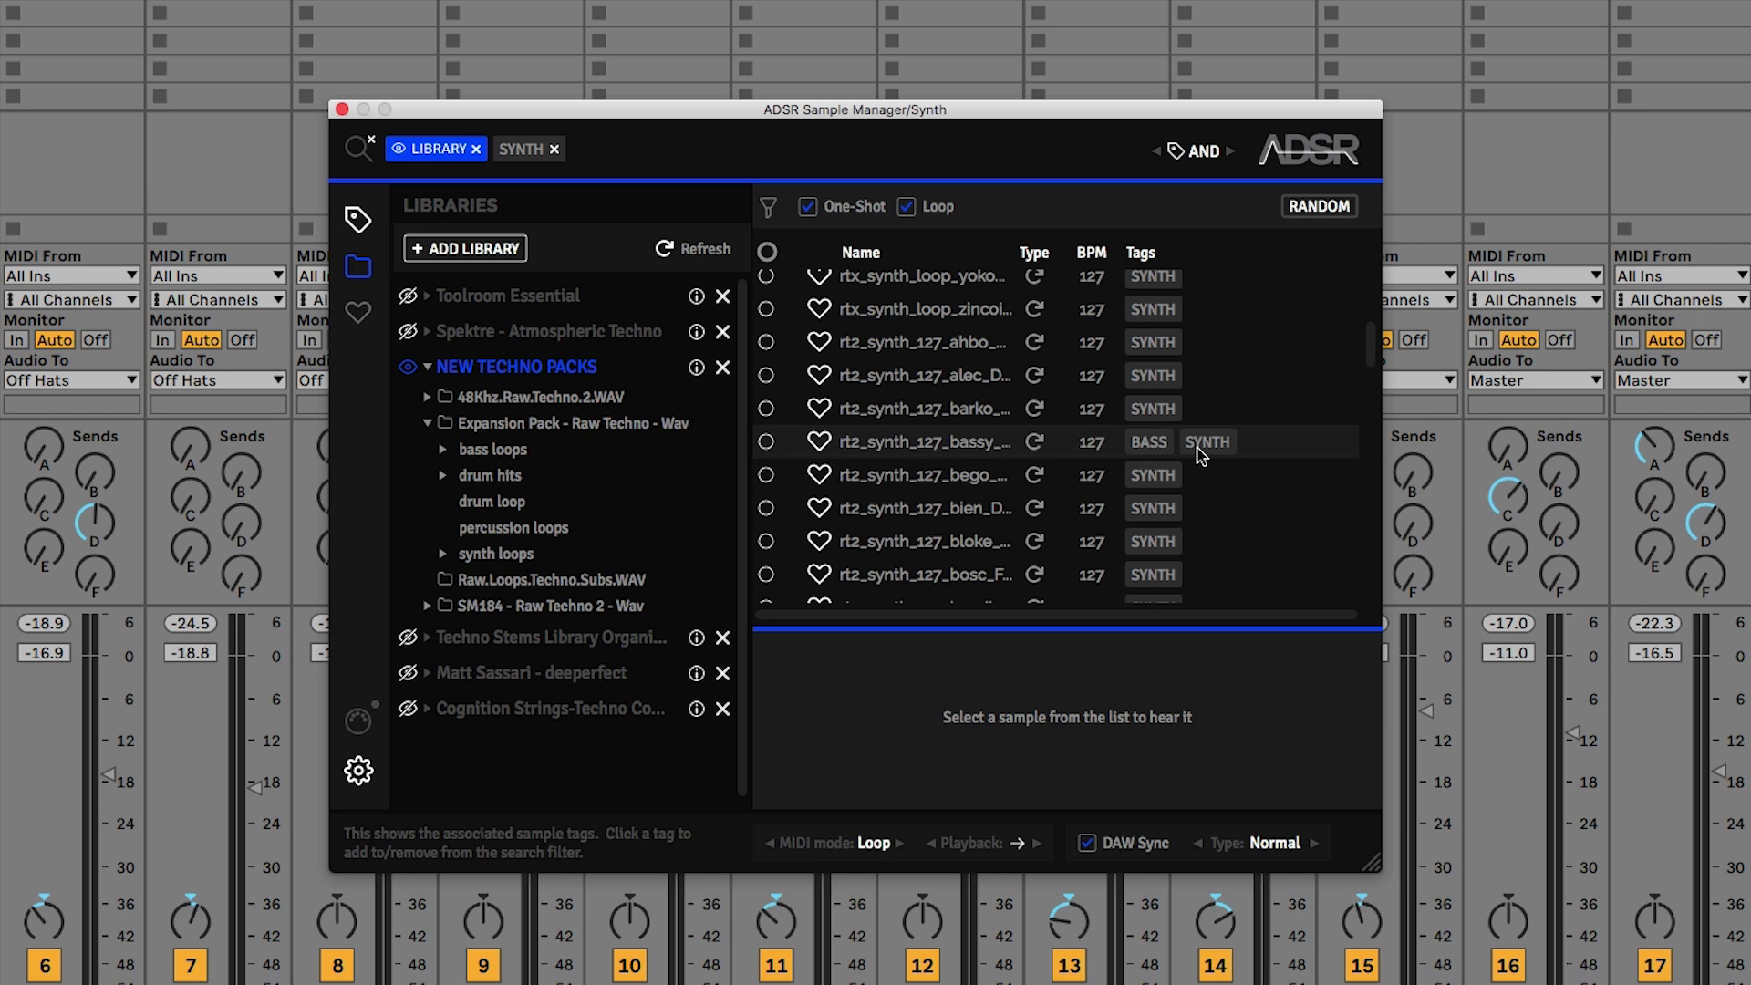
left_click(1156, 448)
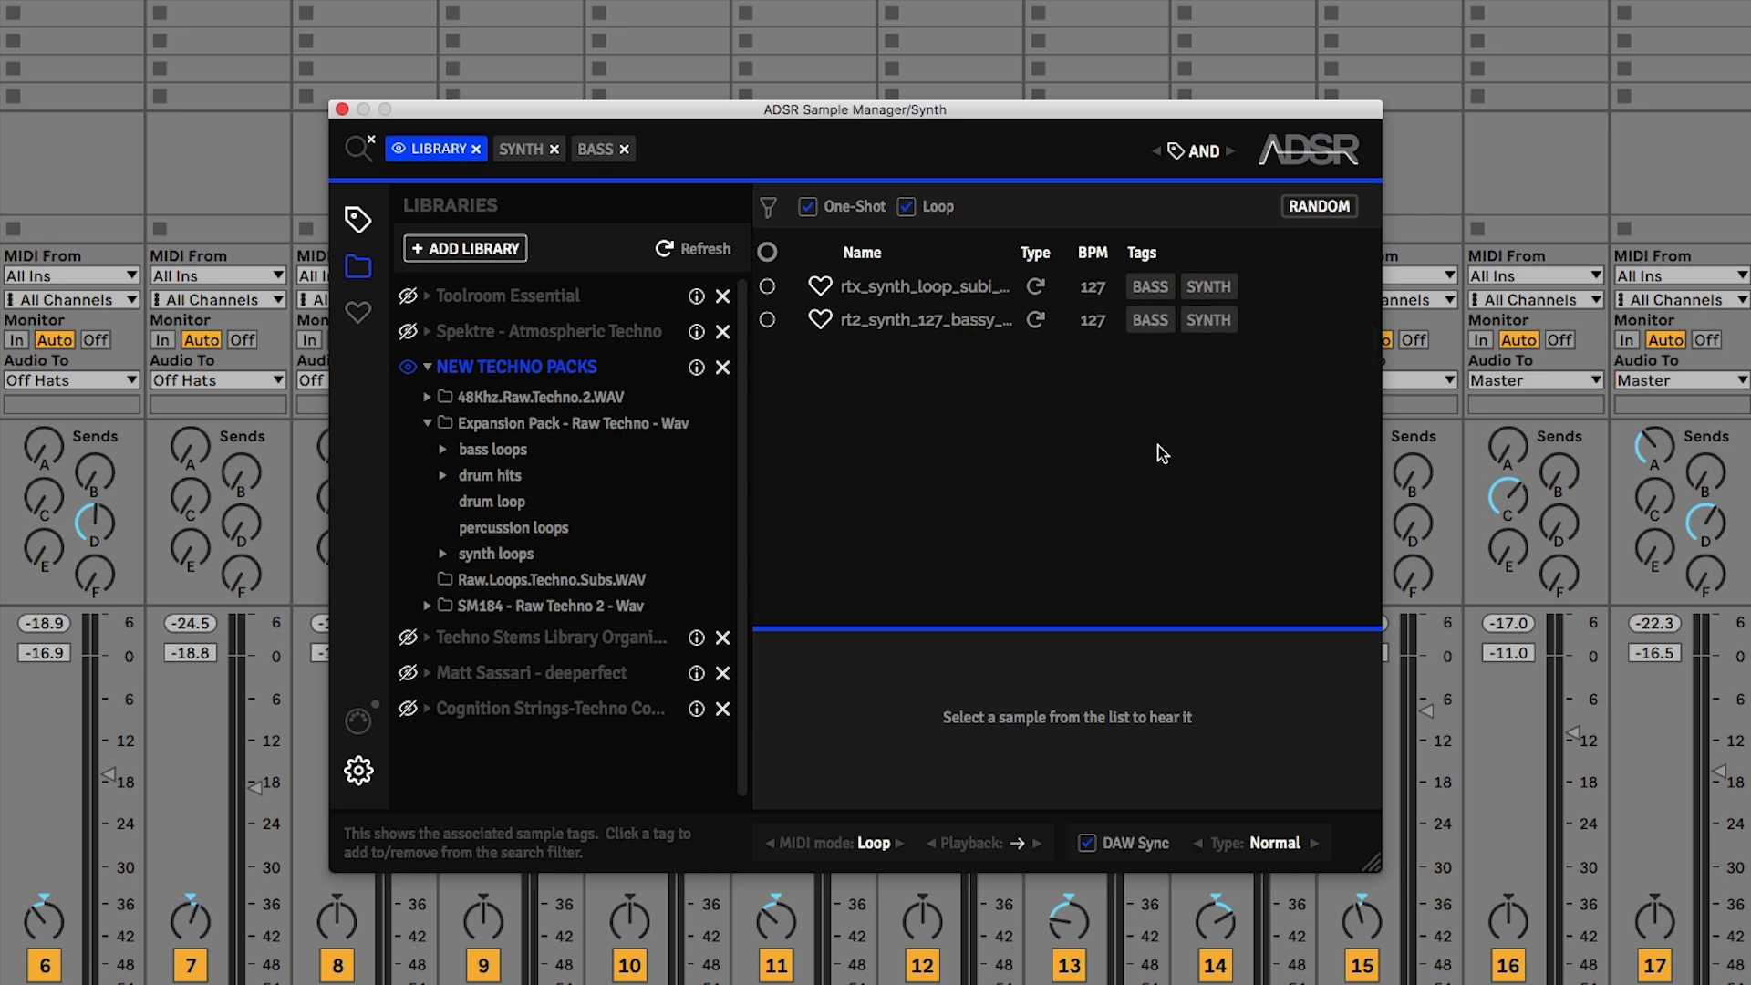
- Preview loops, favourite rt2_synth_127_bassy_Gm.wav, then remove the BASS tag
left_click(910, 288)
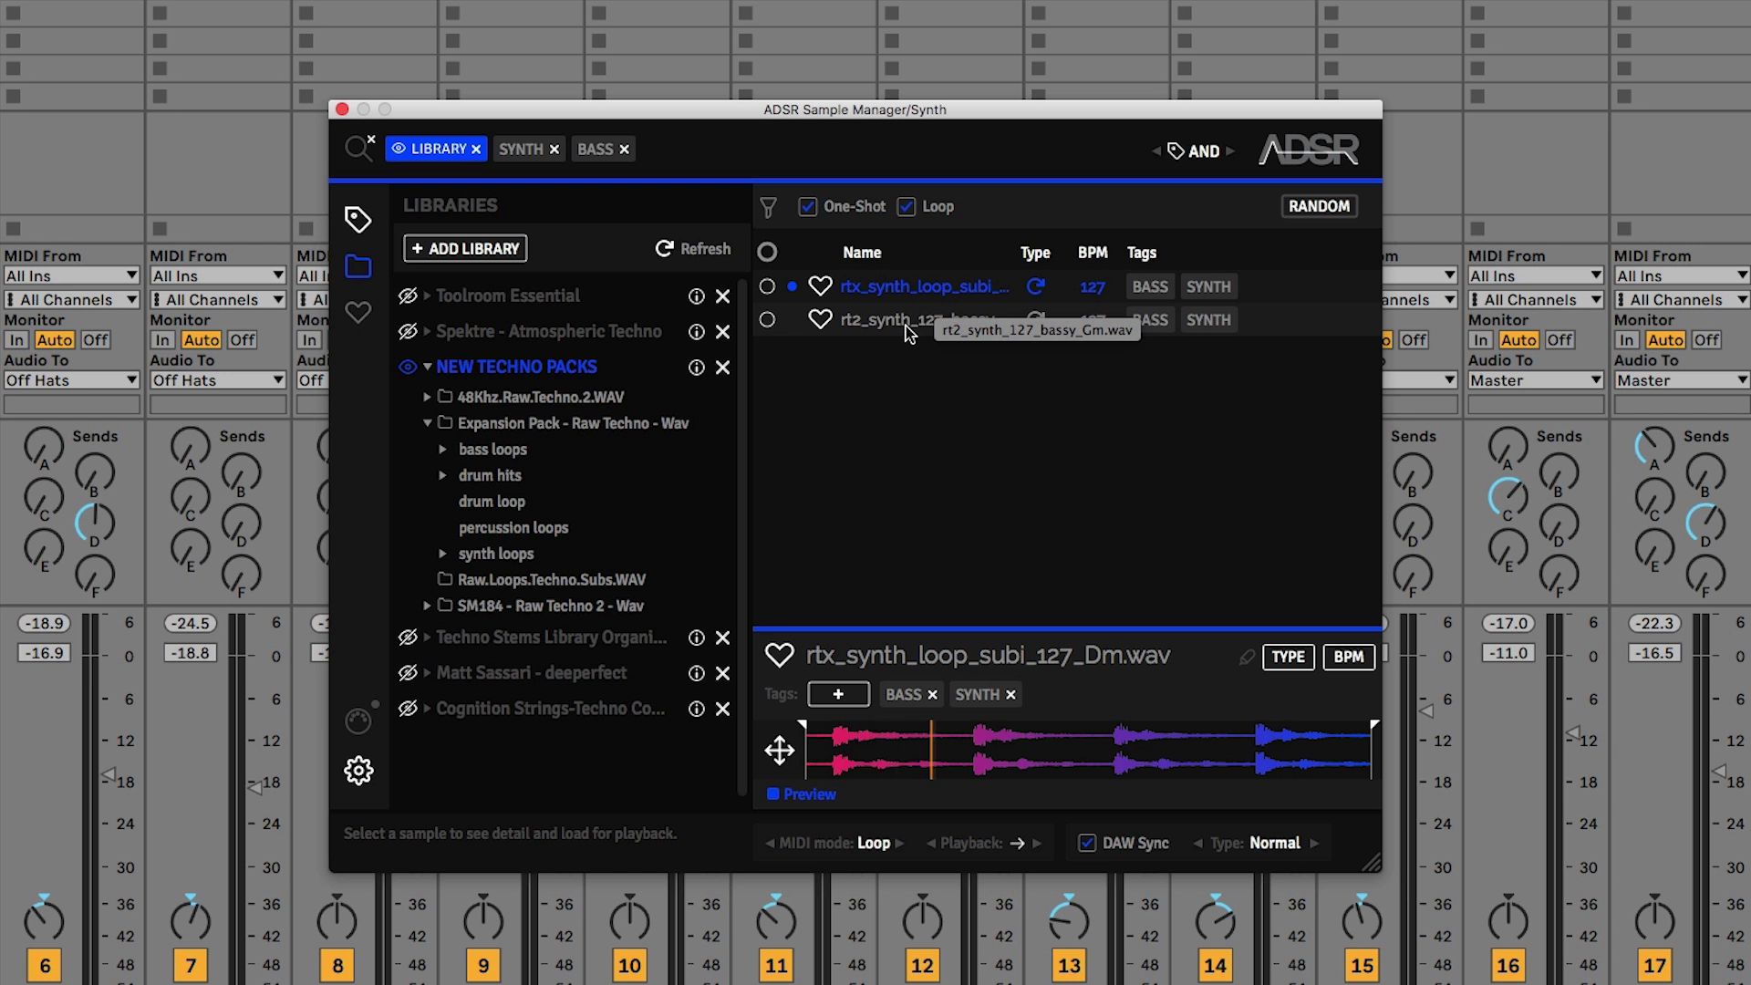
left_click(906, 326)
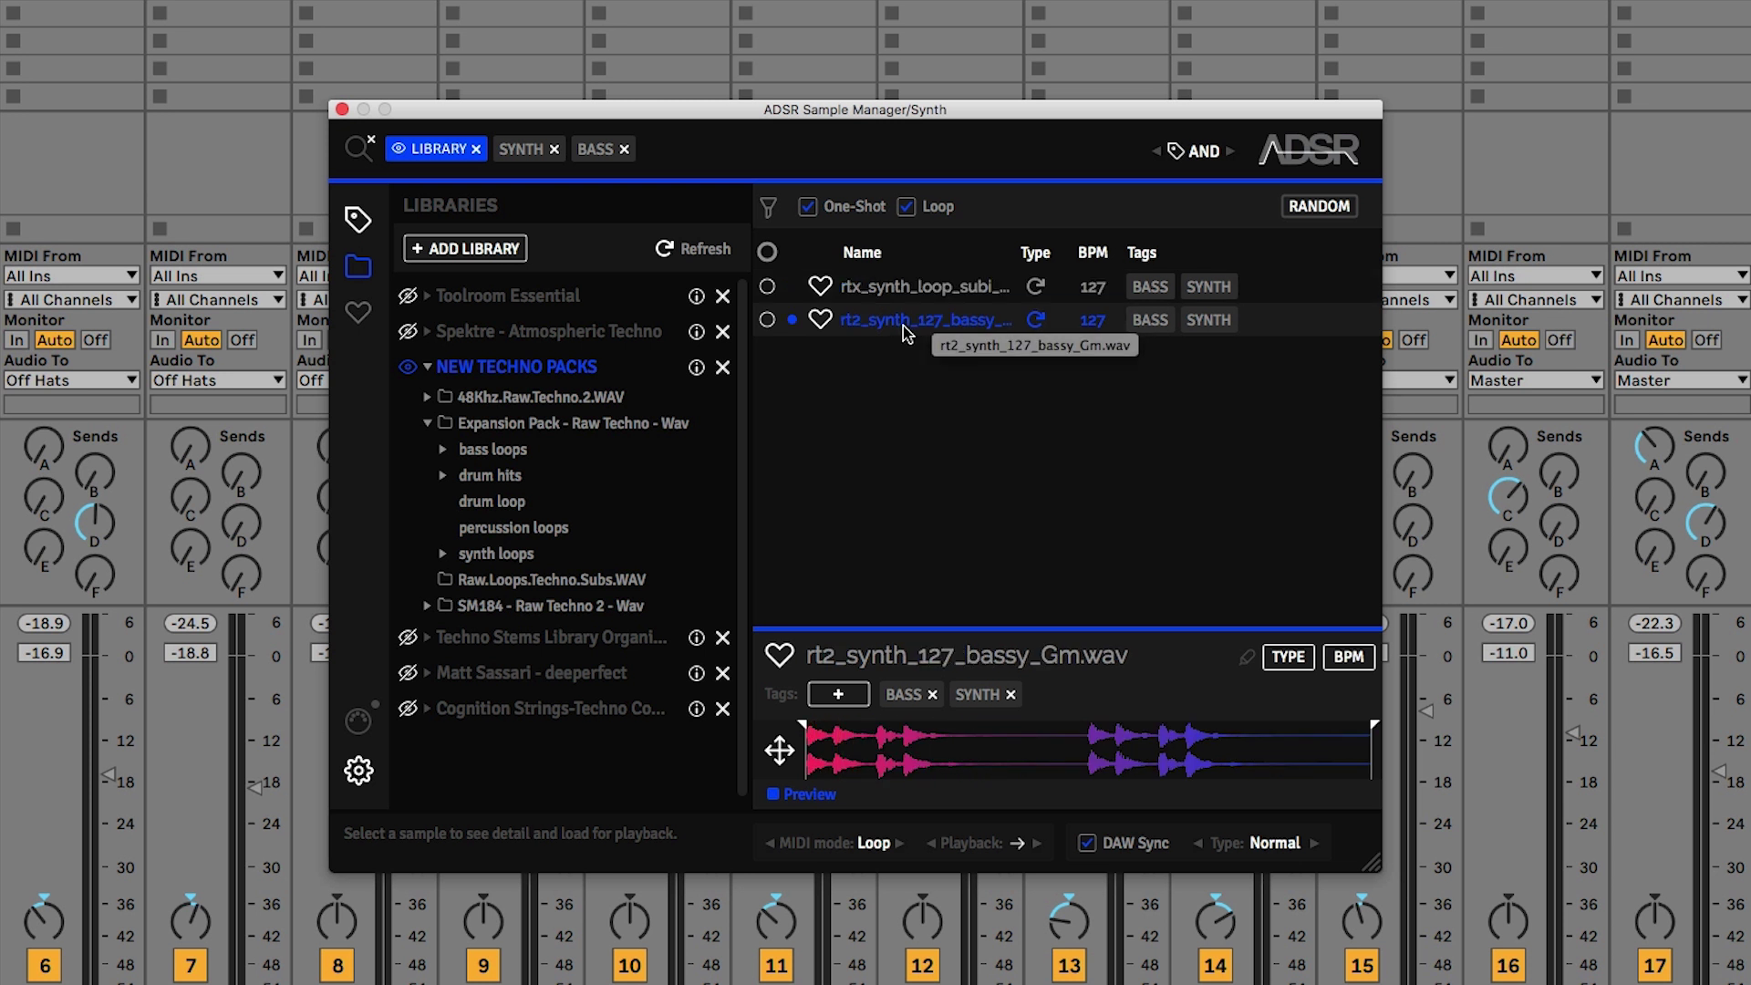
left_click(820, 319)
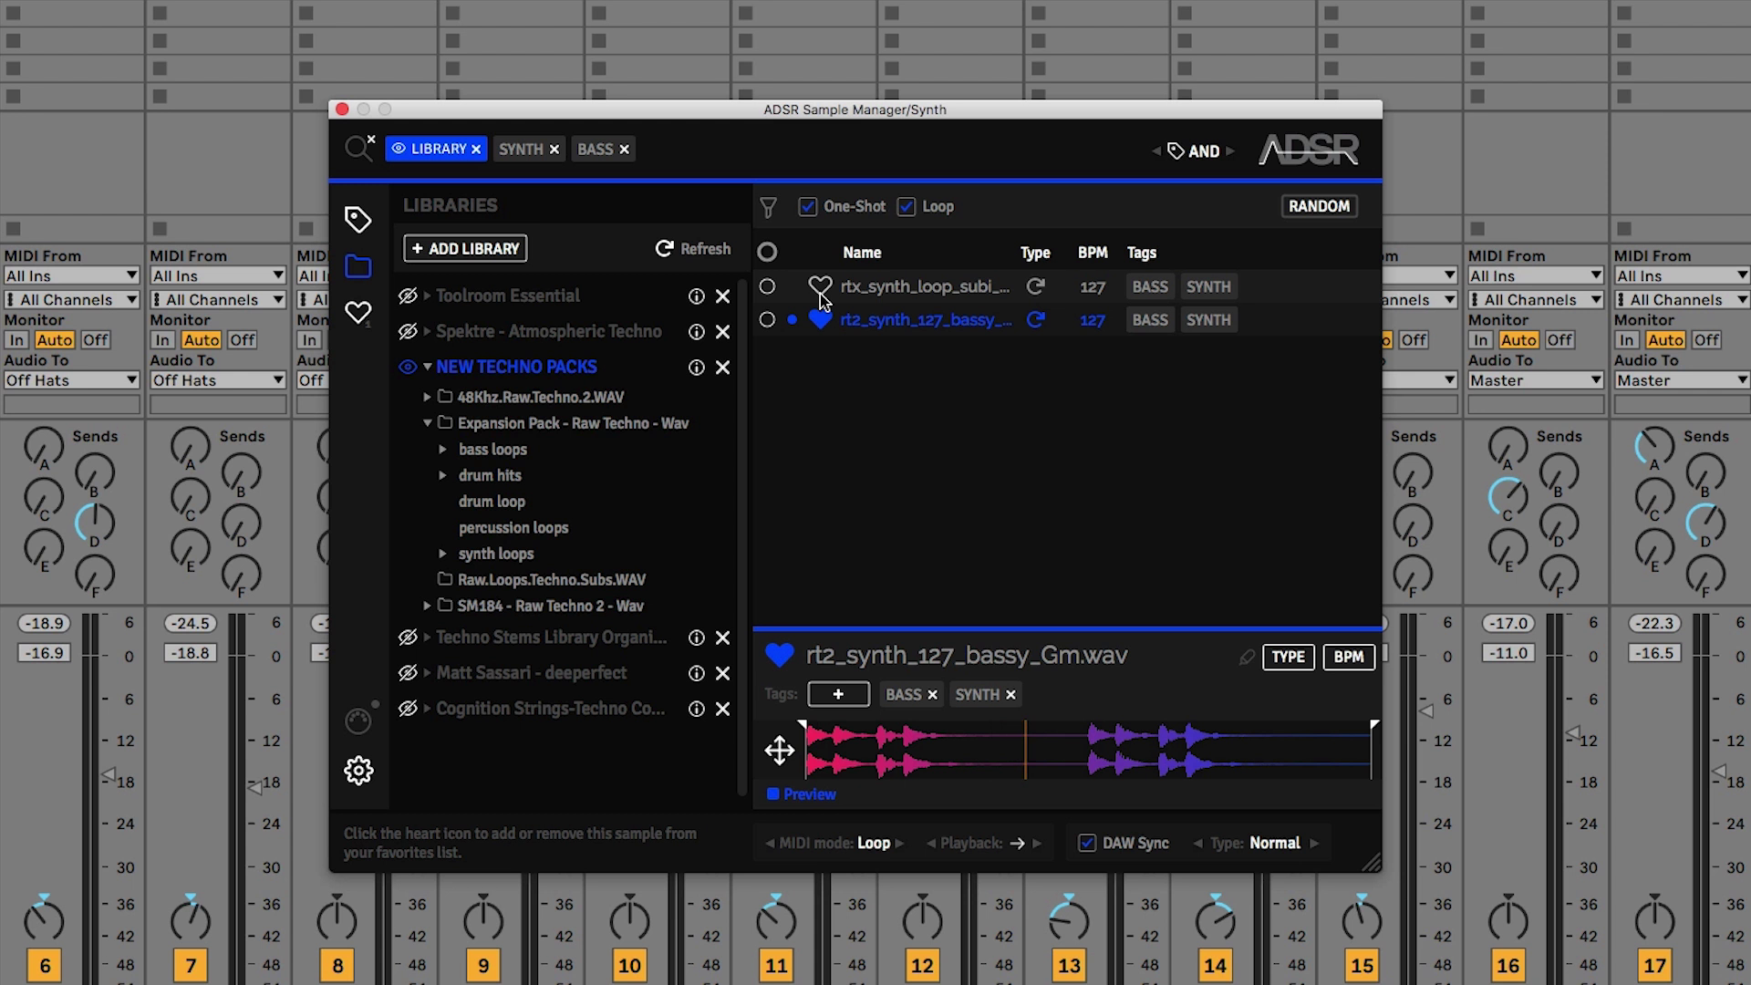
left_click(624, 151)
left_click(903, 450)
- Preview a few more synth loops further down the list, then stop the preview
left_click(889, 517)
scroll(943, 468, "down", 5)
left_click(943, 469)
scroll(932, 441, "up", 5)
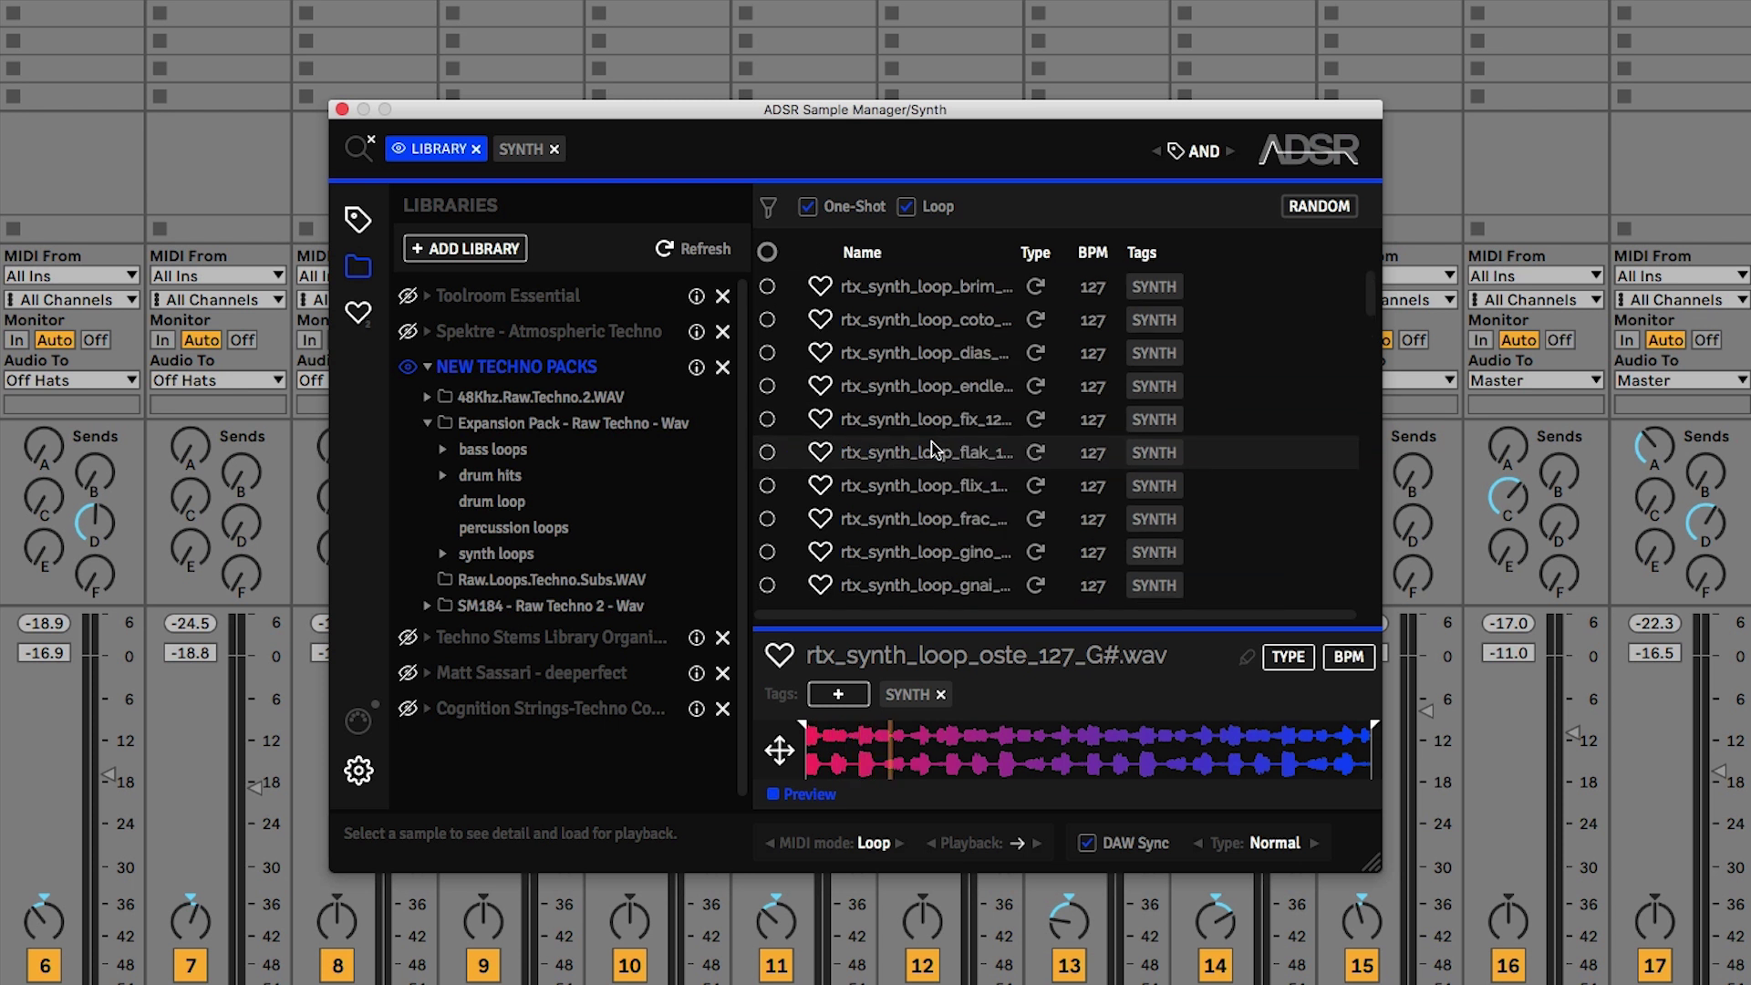
left_click(773, 794)
- Sort the list by BPM, then by file name in reverse Z–A order
left_click(1086, 255)
left_click(1086, 254)
left_click(1085, 255)
left_click(1086, 254)
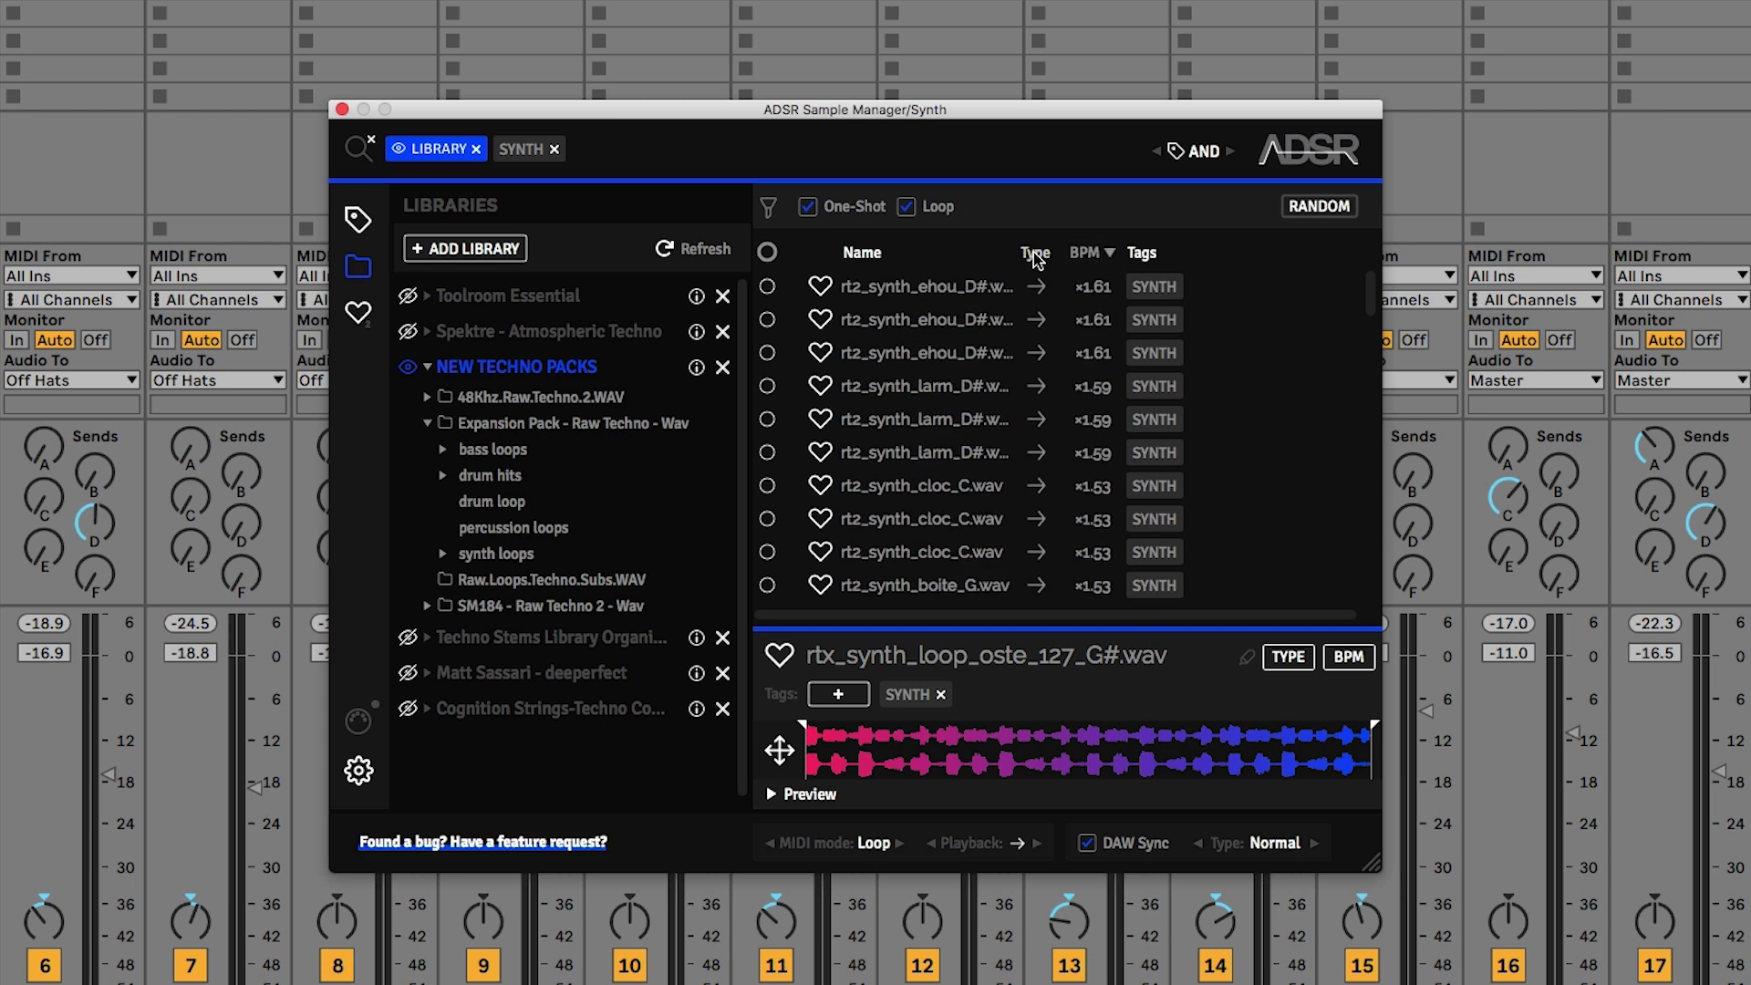
left_click(862, 254)
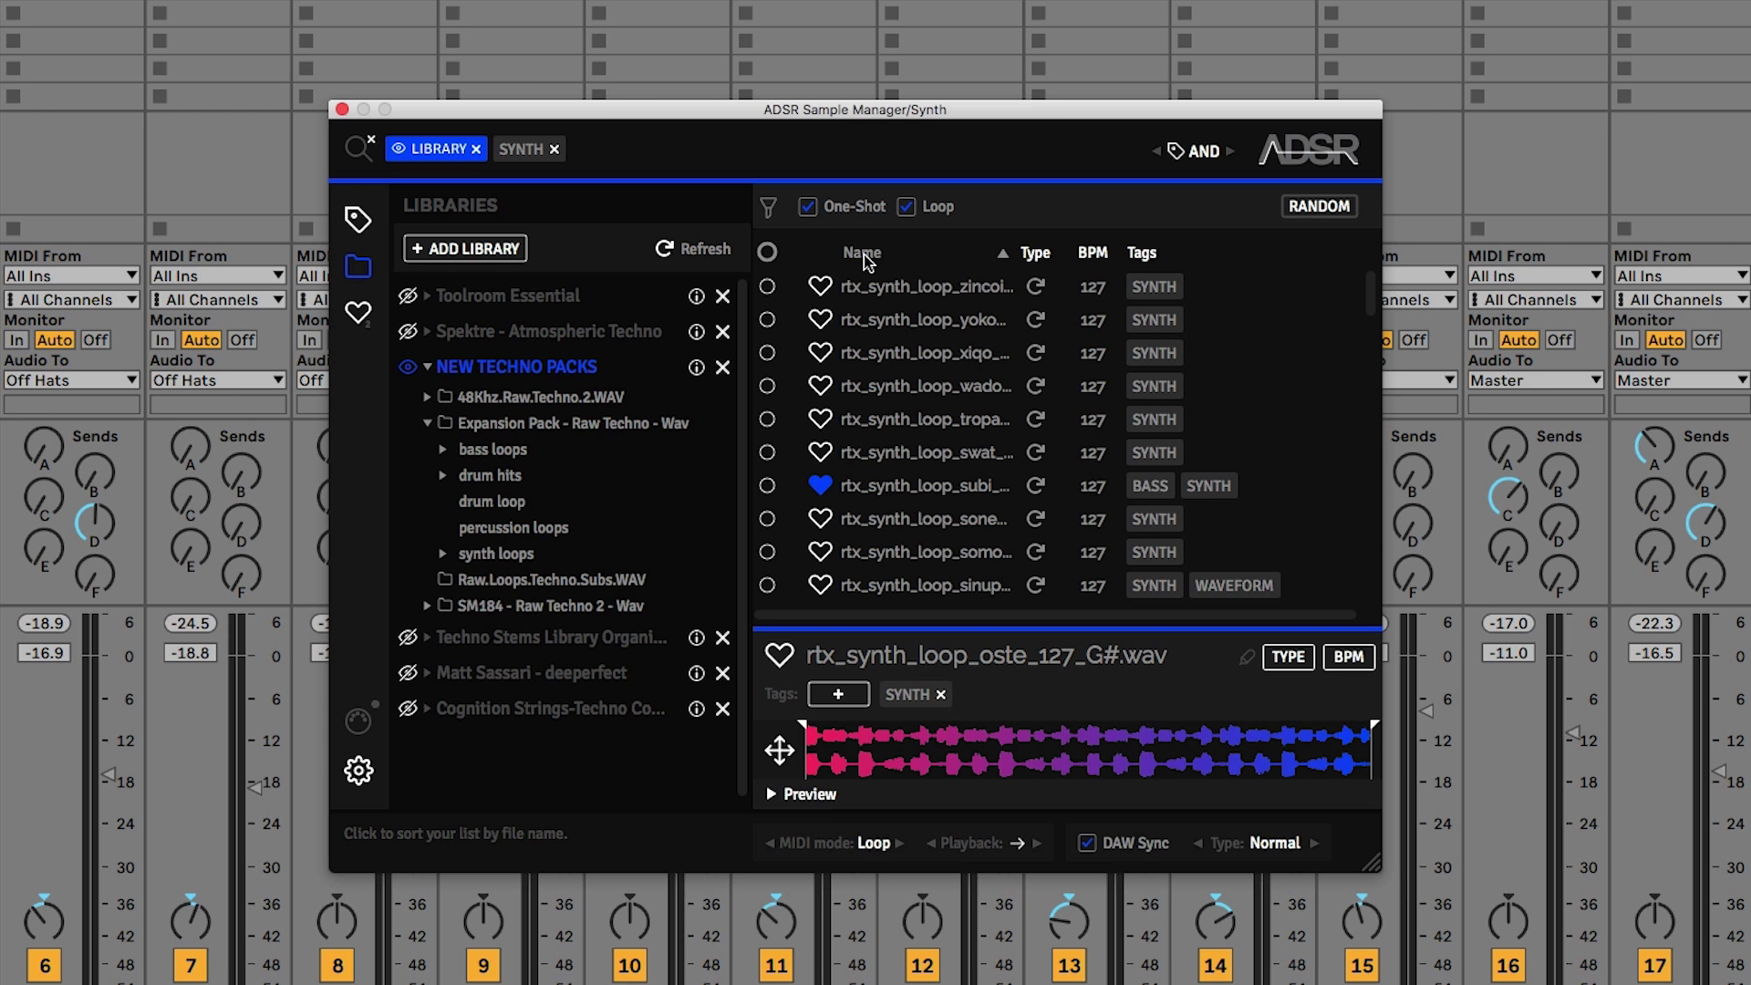
- Sort names A–Z, audition ahbo_B through bosc_F, and settle on brouik_C with preview stopped
left_click(866, 260)
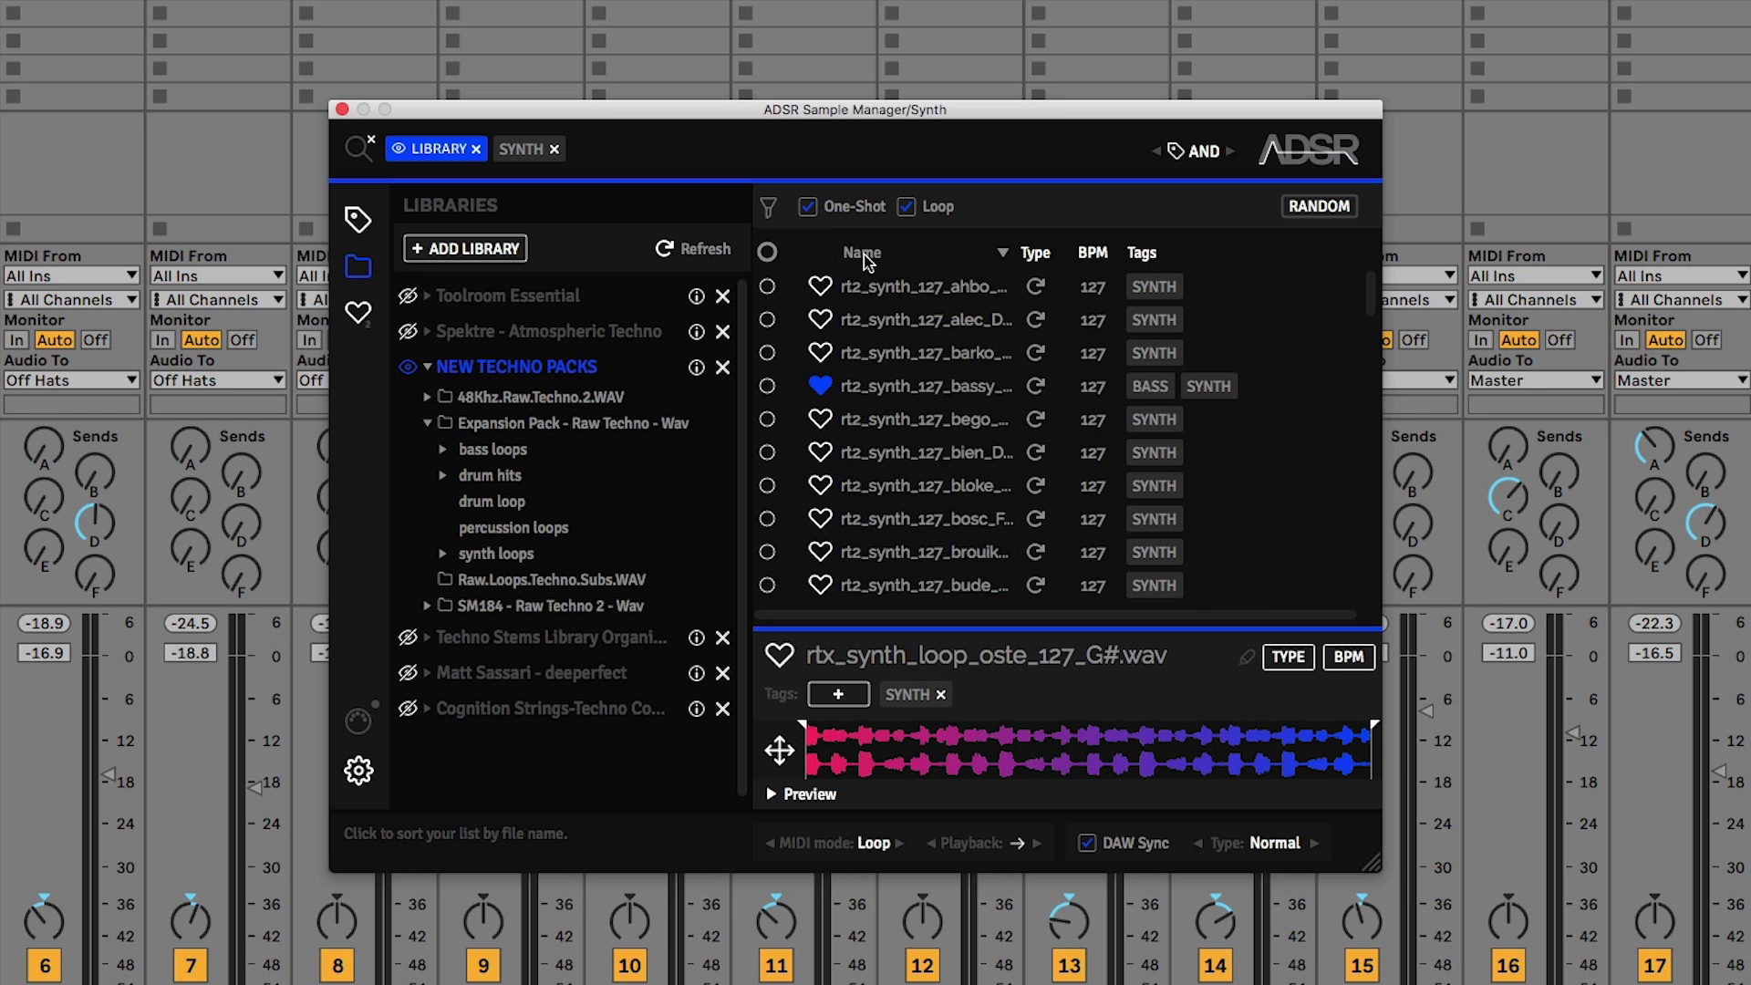
left_click(912, 290)
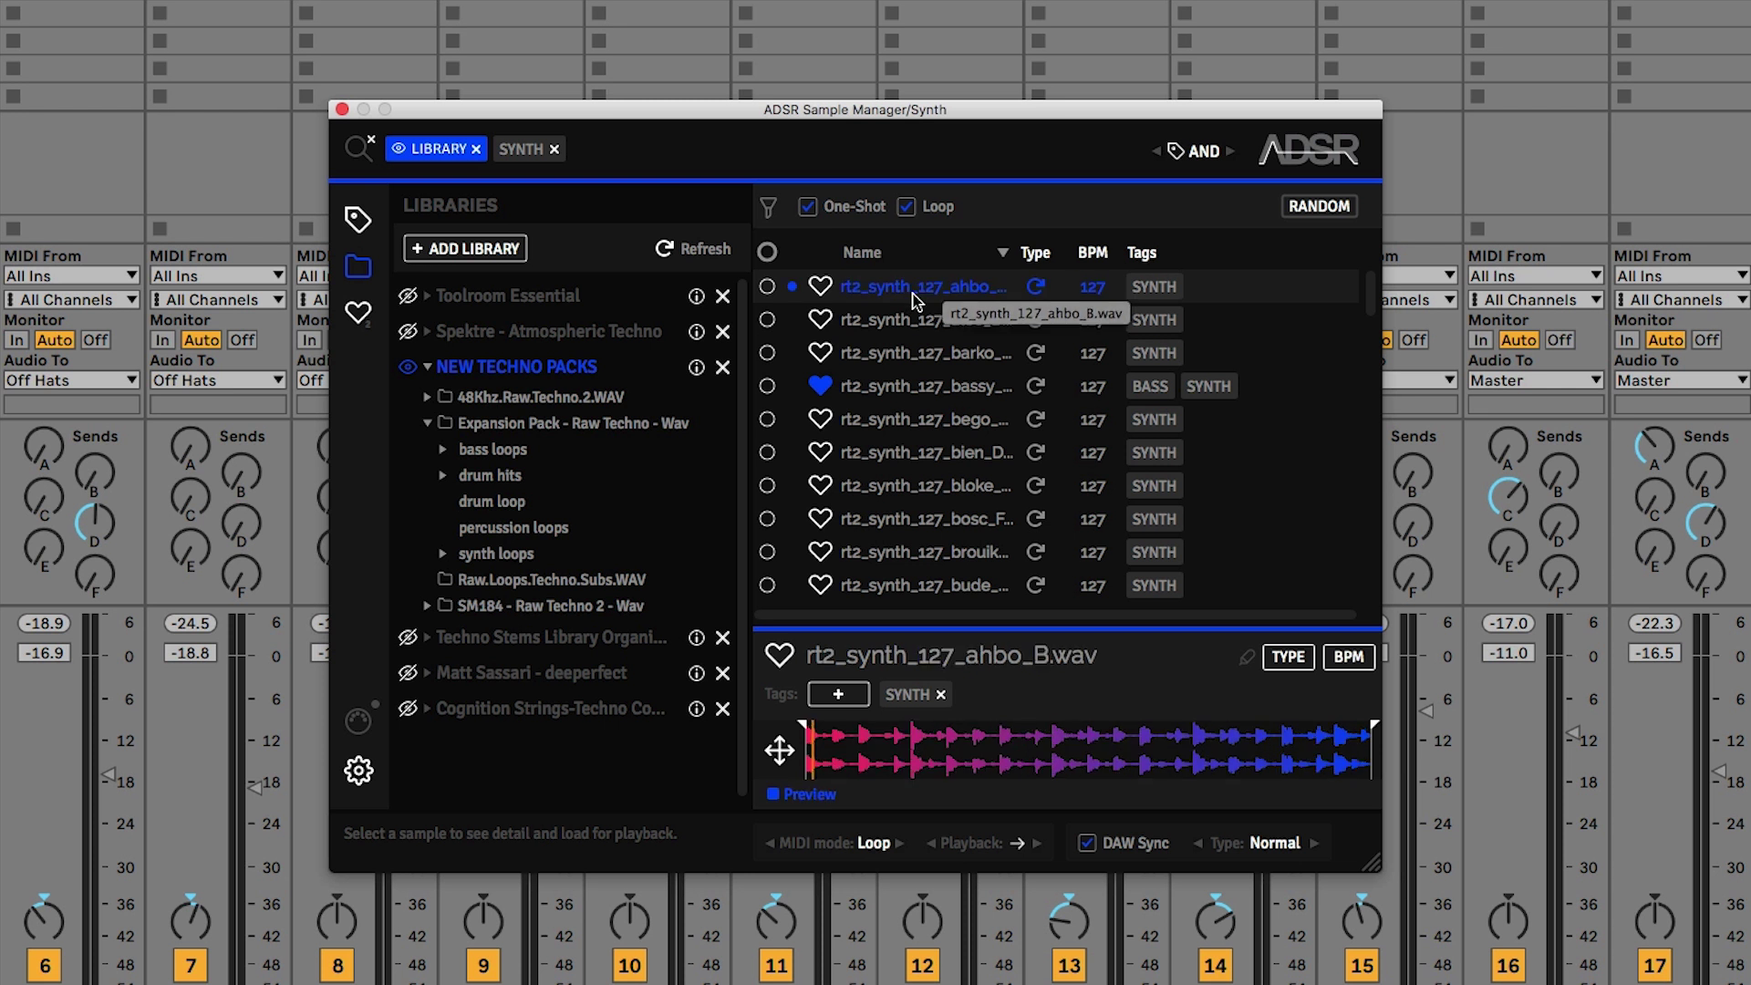
left_click(911, 350)
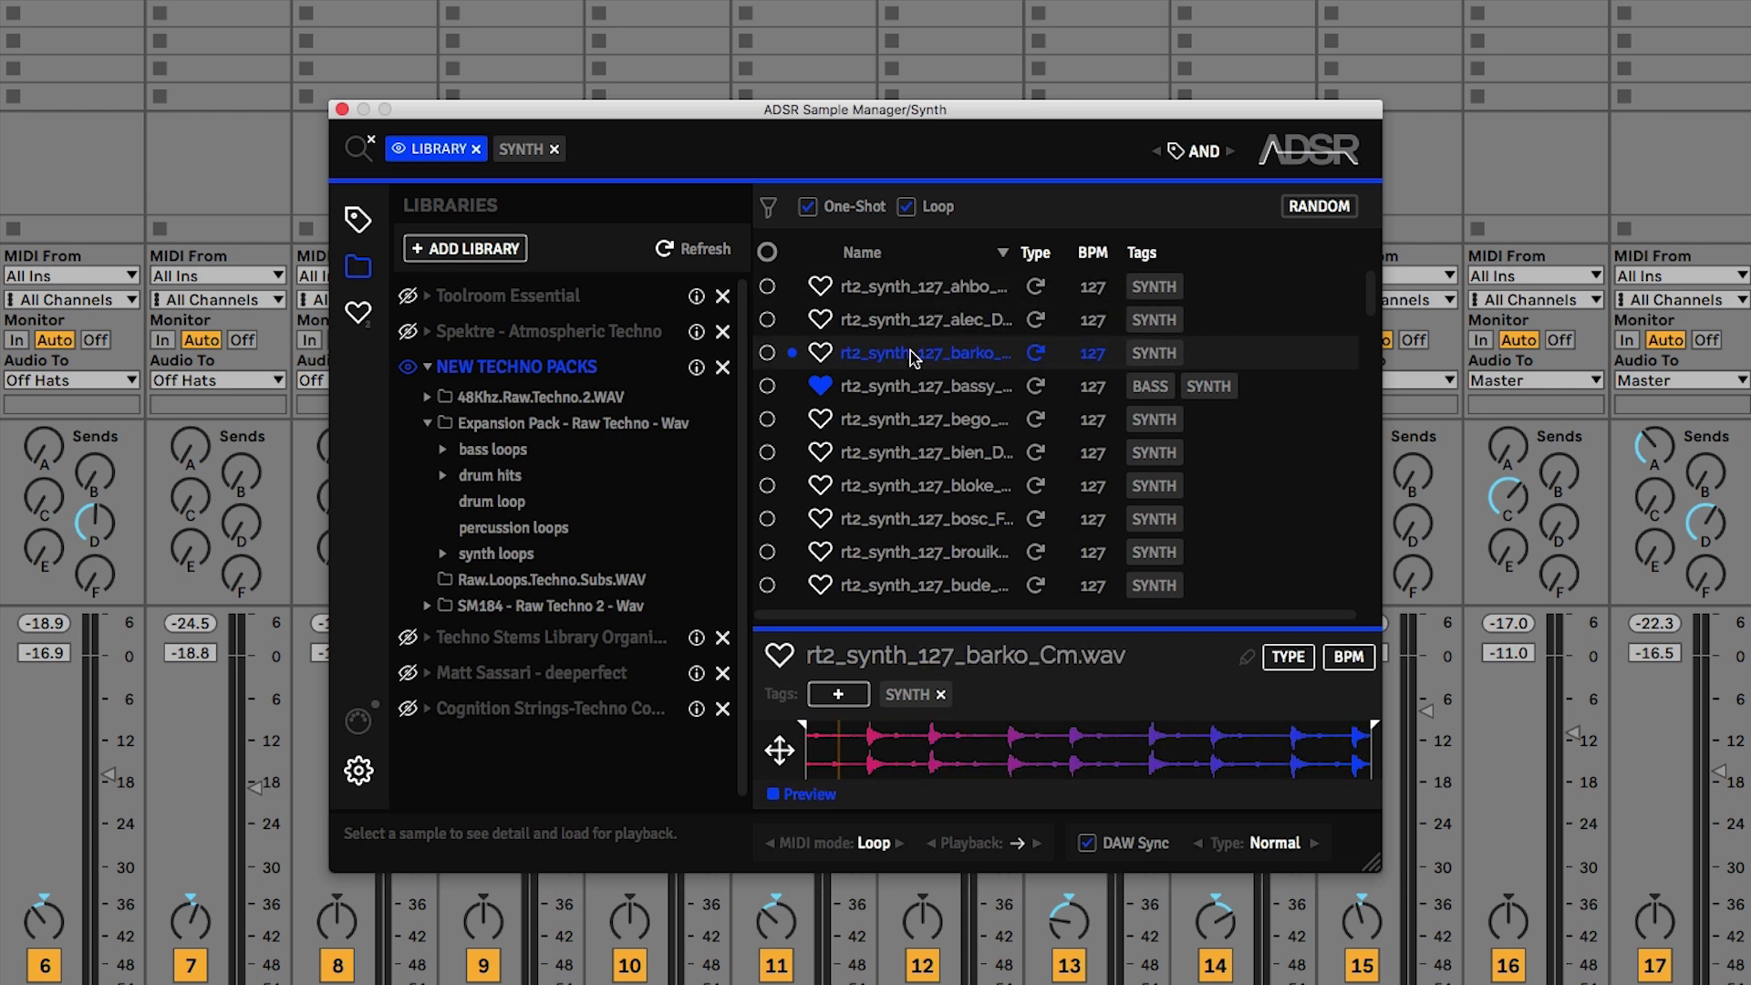
left_click(906, 451)
left_click(903, 485)
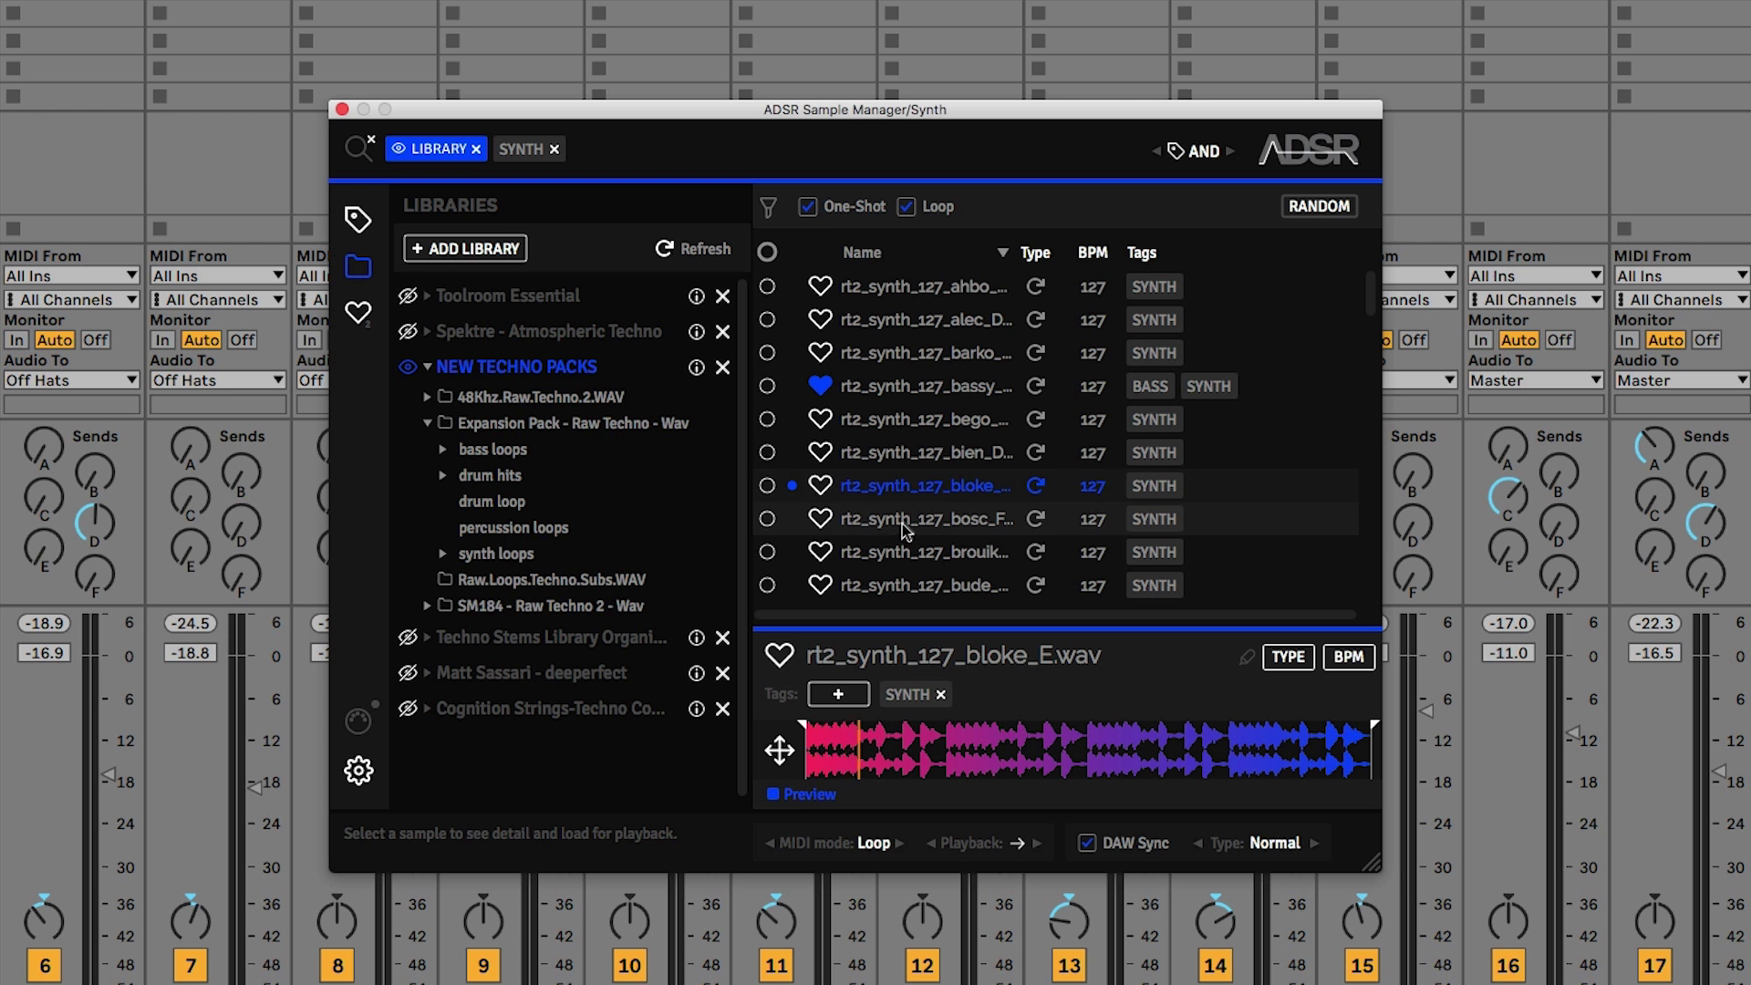
left_click(901, 519)
left_click(902, 553)
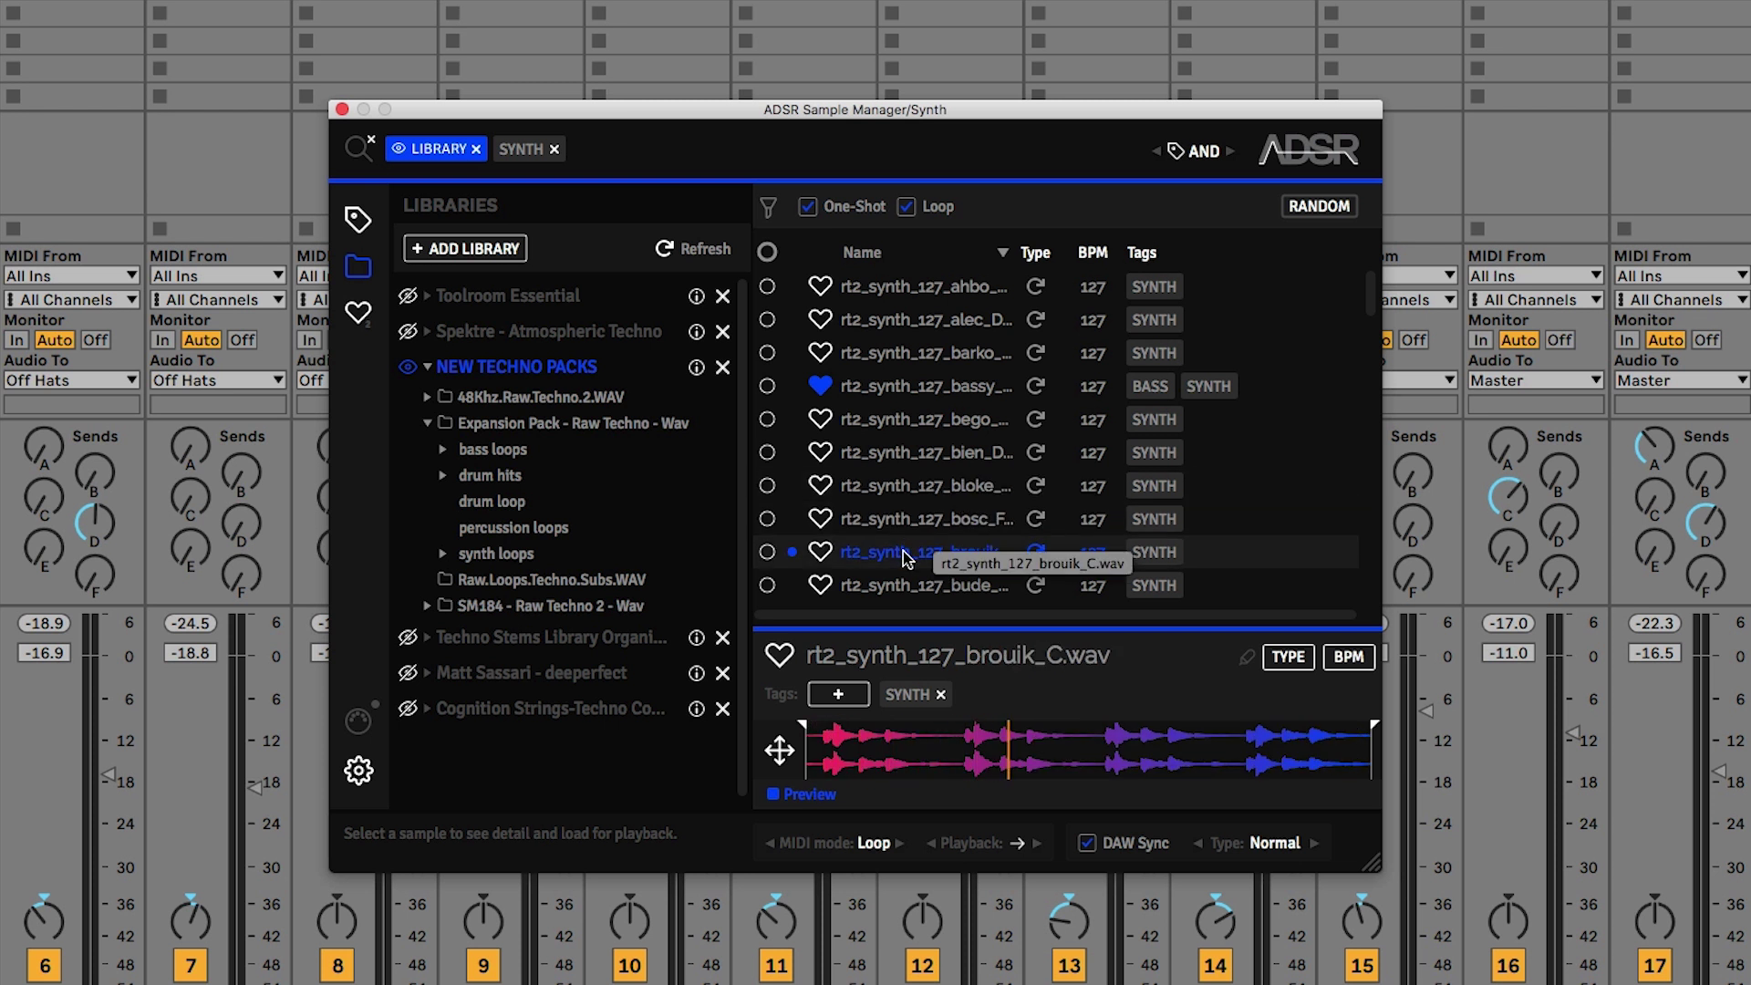
left_click(773, 793)
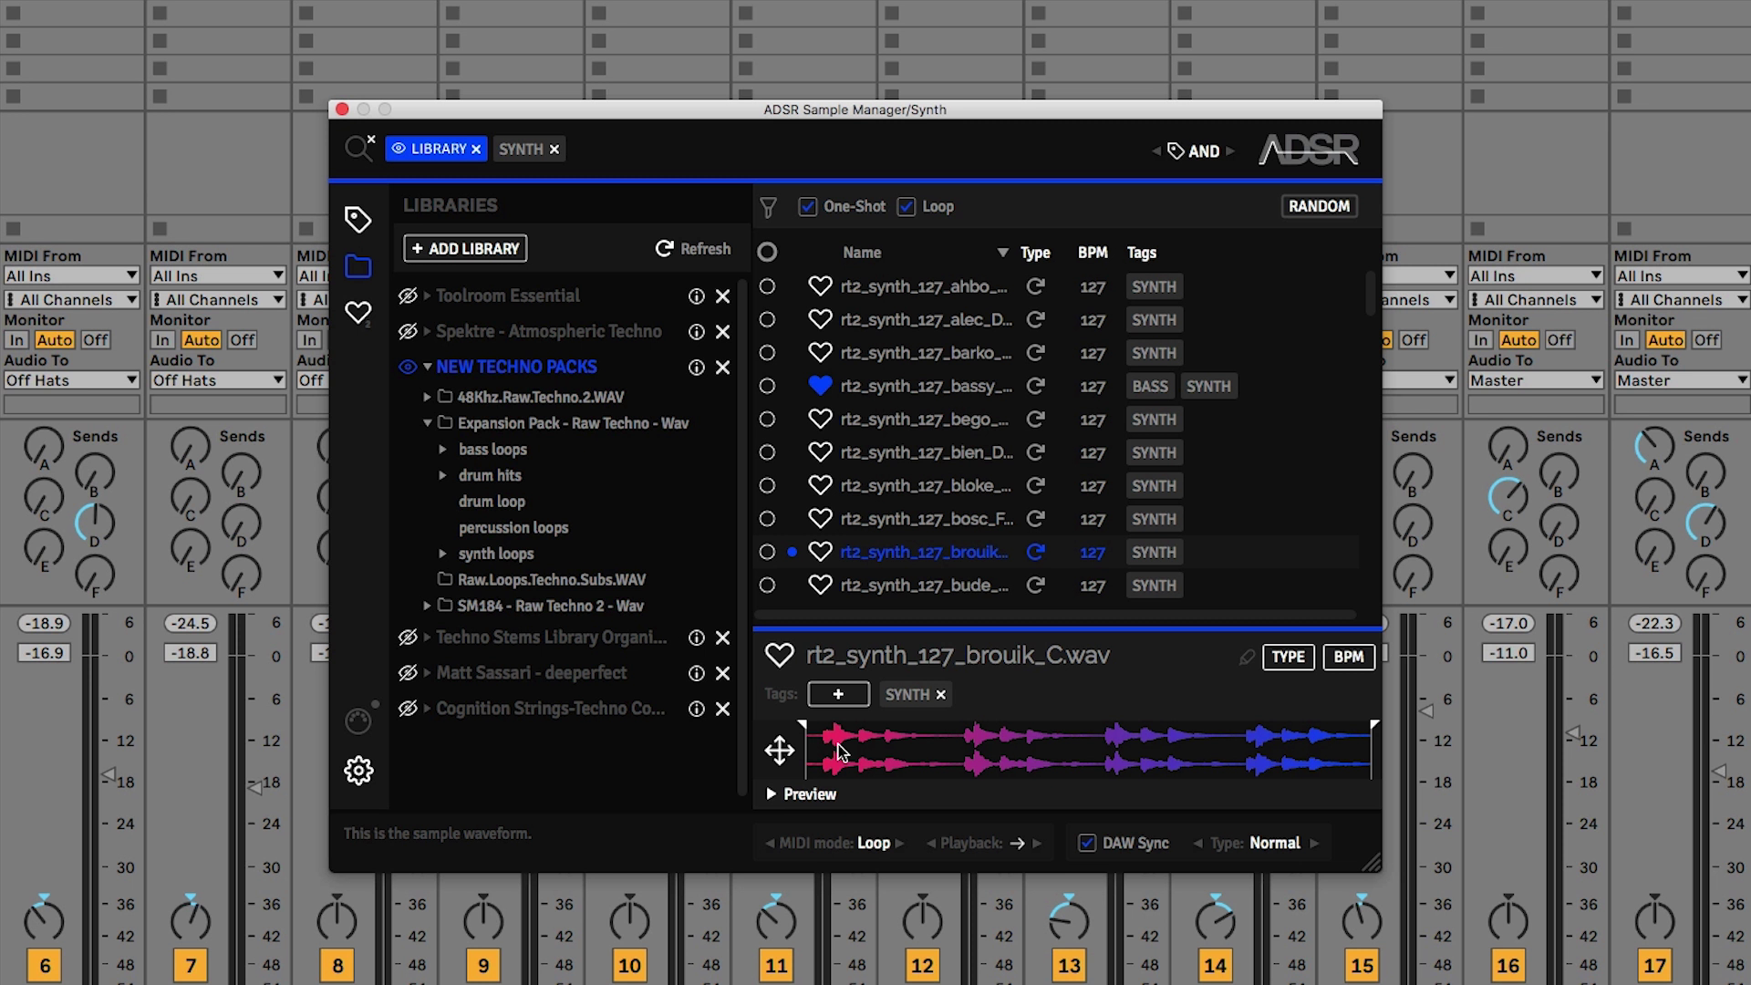
- Set brouik_C's MIDI mode to Stop and trim it to a short slice near its start
left_click(899, 843)
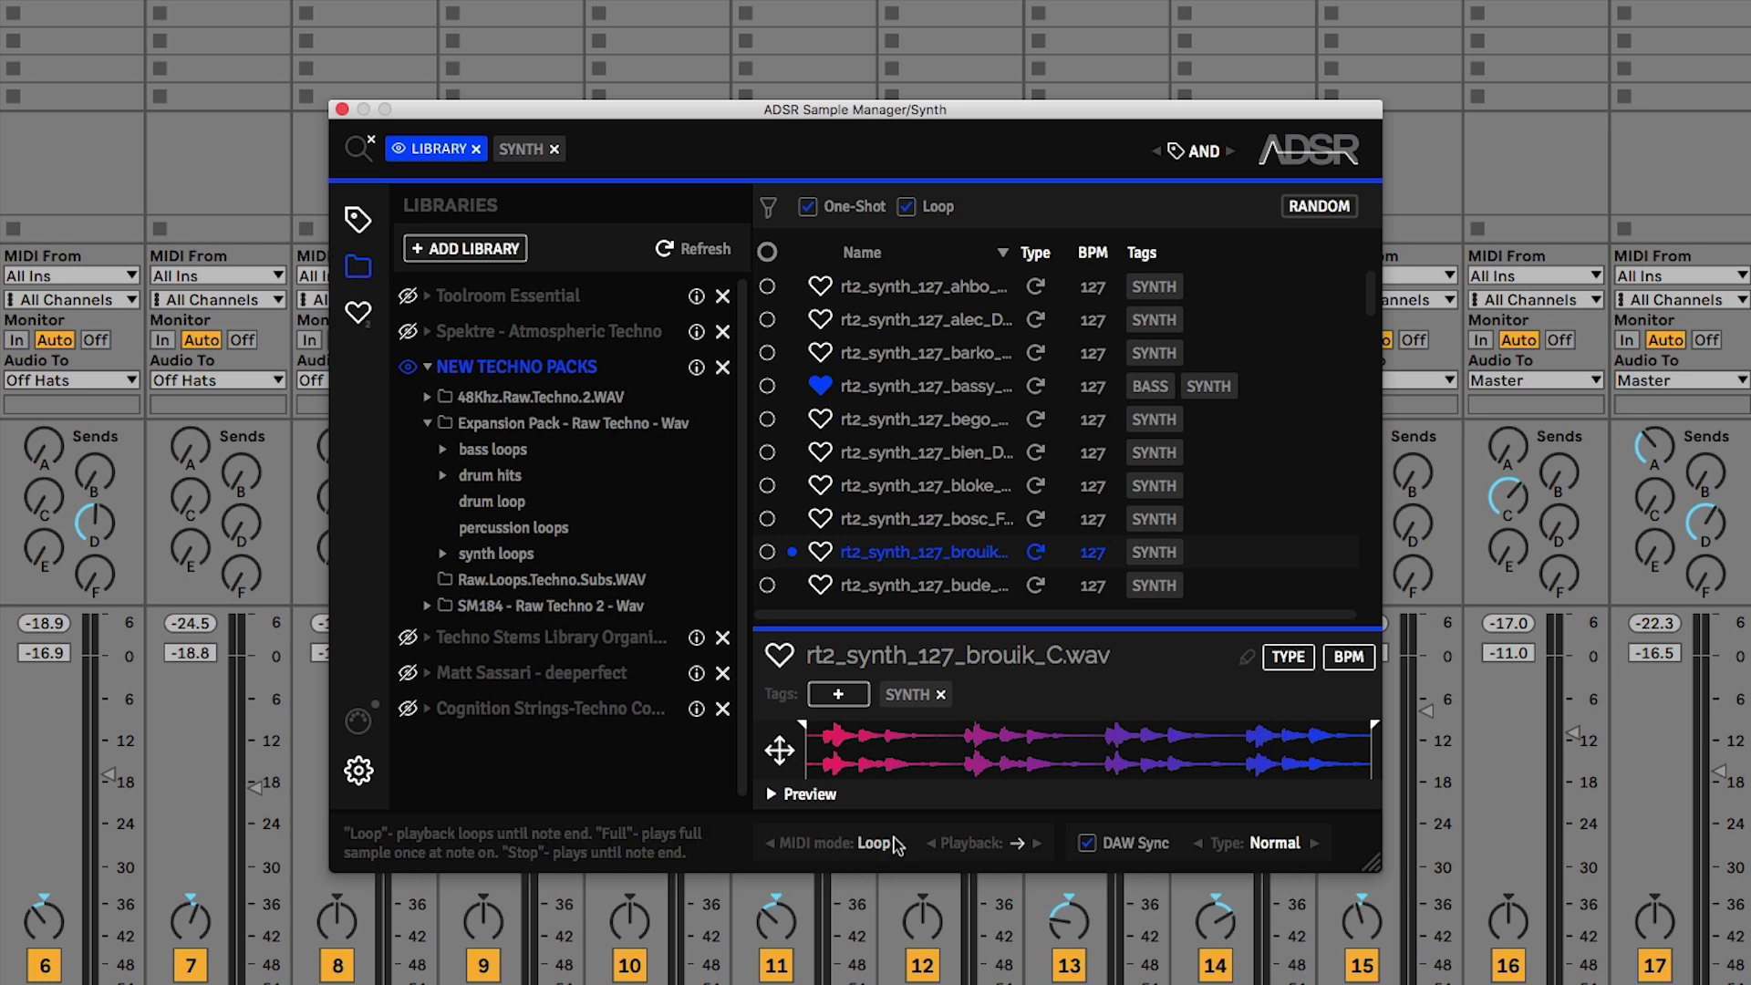
left_click(898, 843)
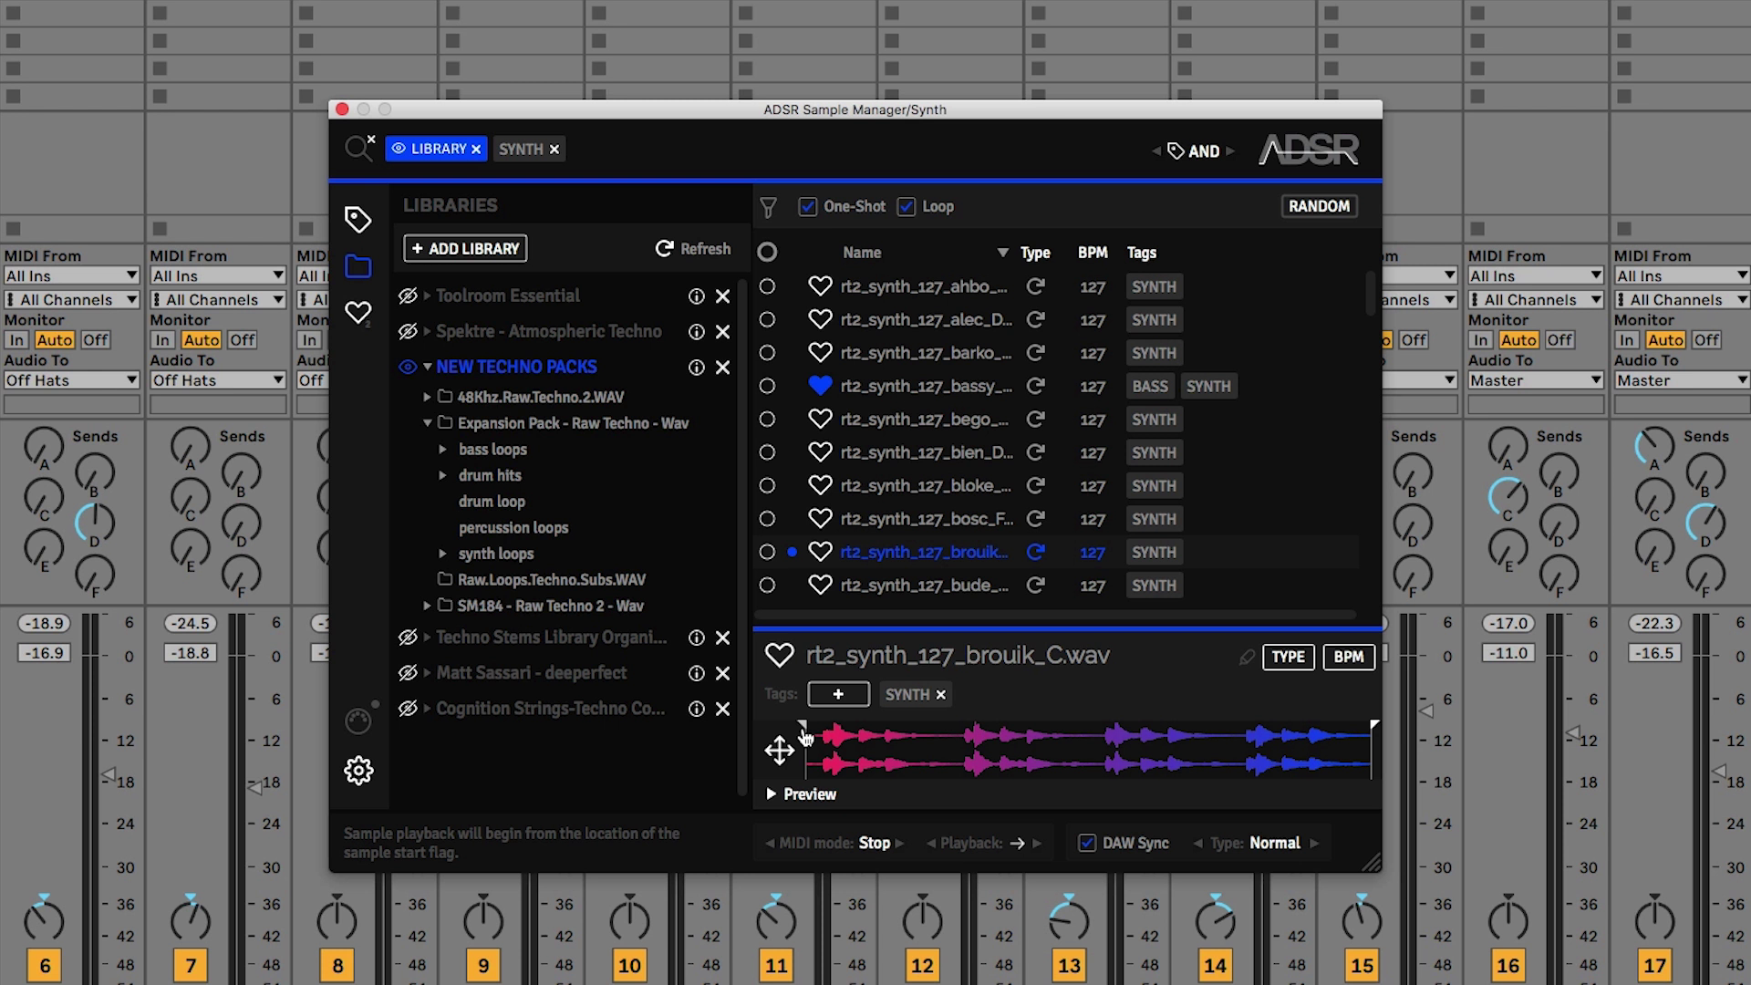
left_click_drag(805, 735, 819, 710)
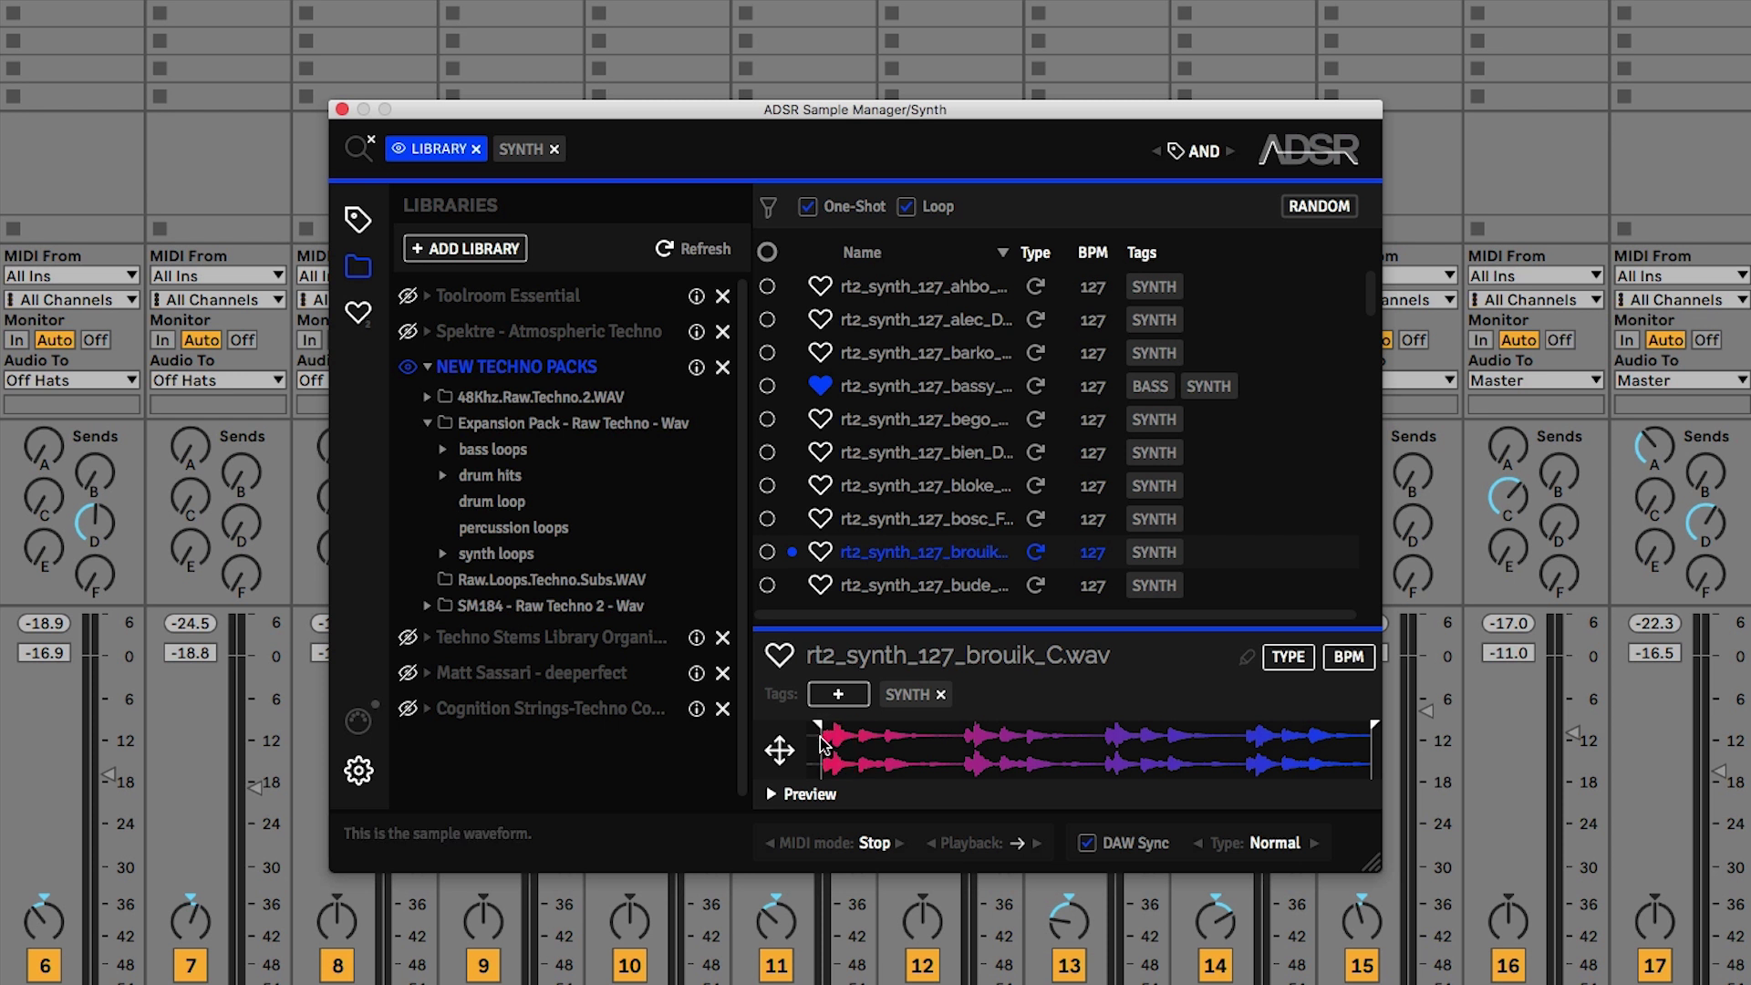
left_click(823, 733)
left_click_drag(1377, 732, 828, 707)
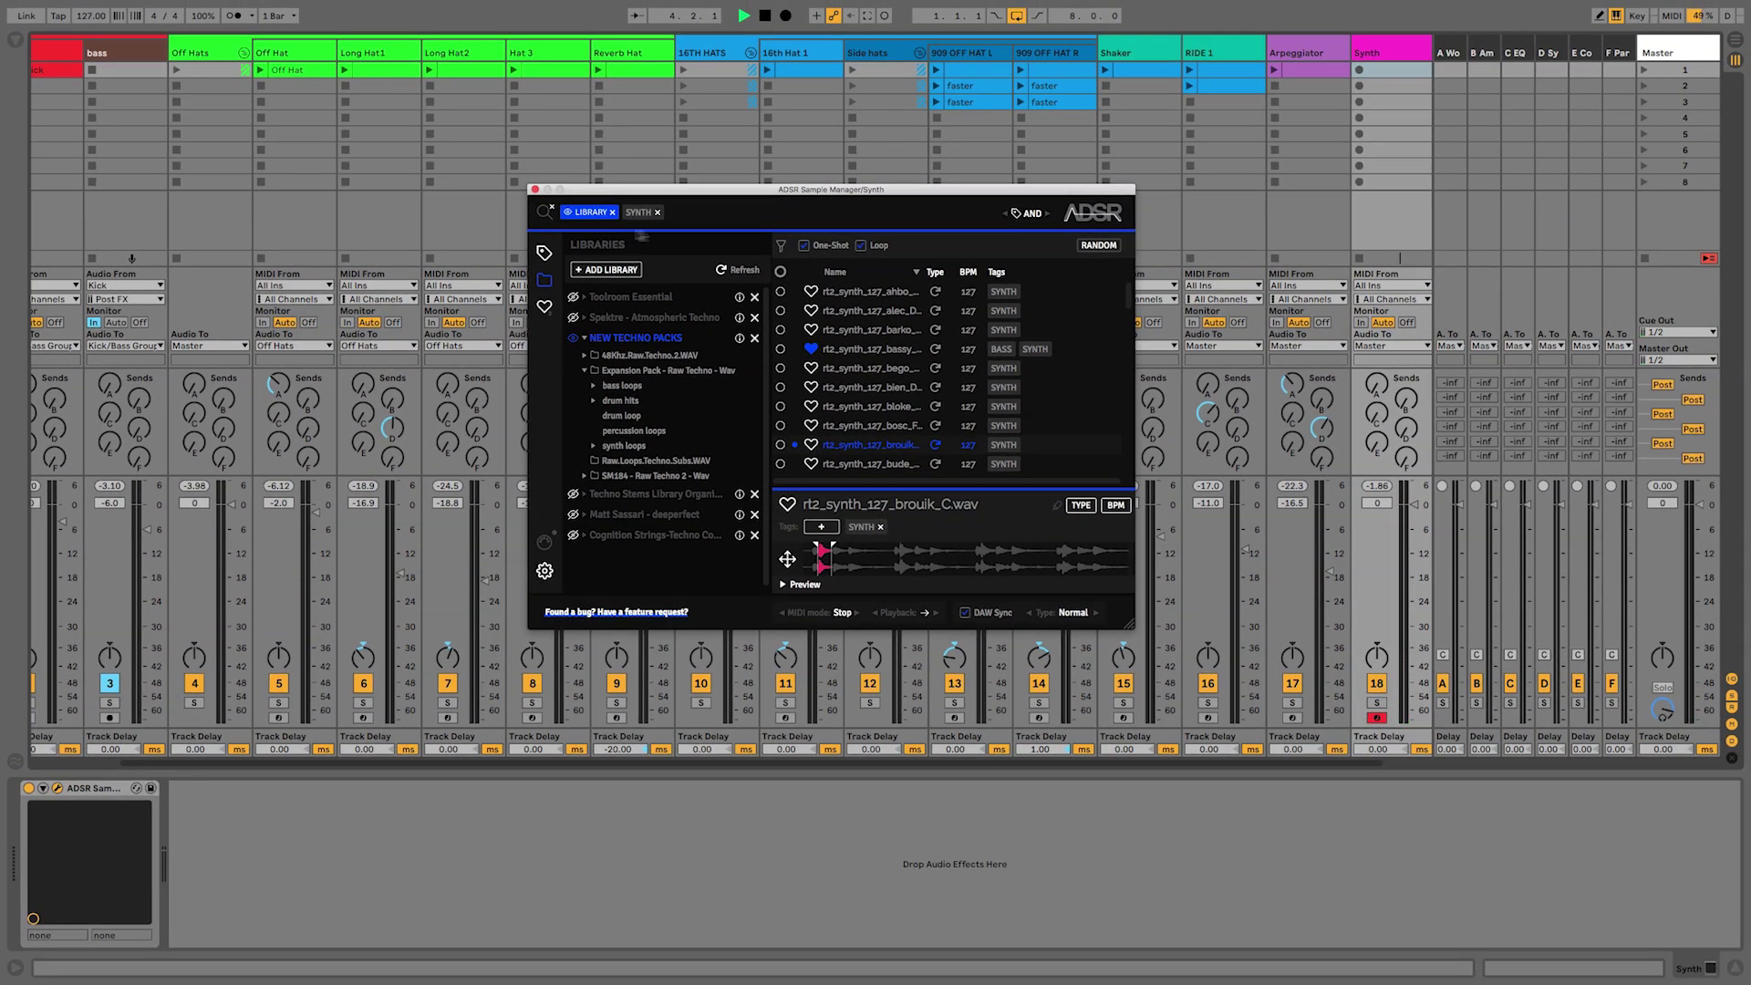
- Raise the Synth track's Wooden Hall, Anything Distant (-13 dB) and send D (-17.5 dB) levels
left_click_drag(641, 193, 553, 173)
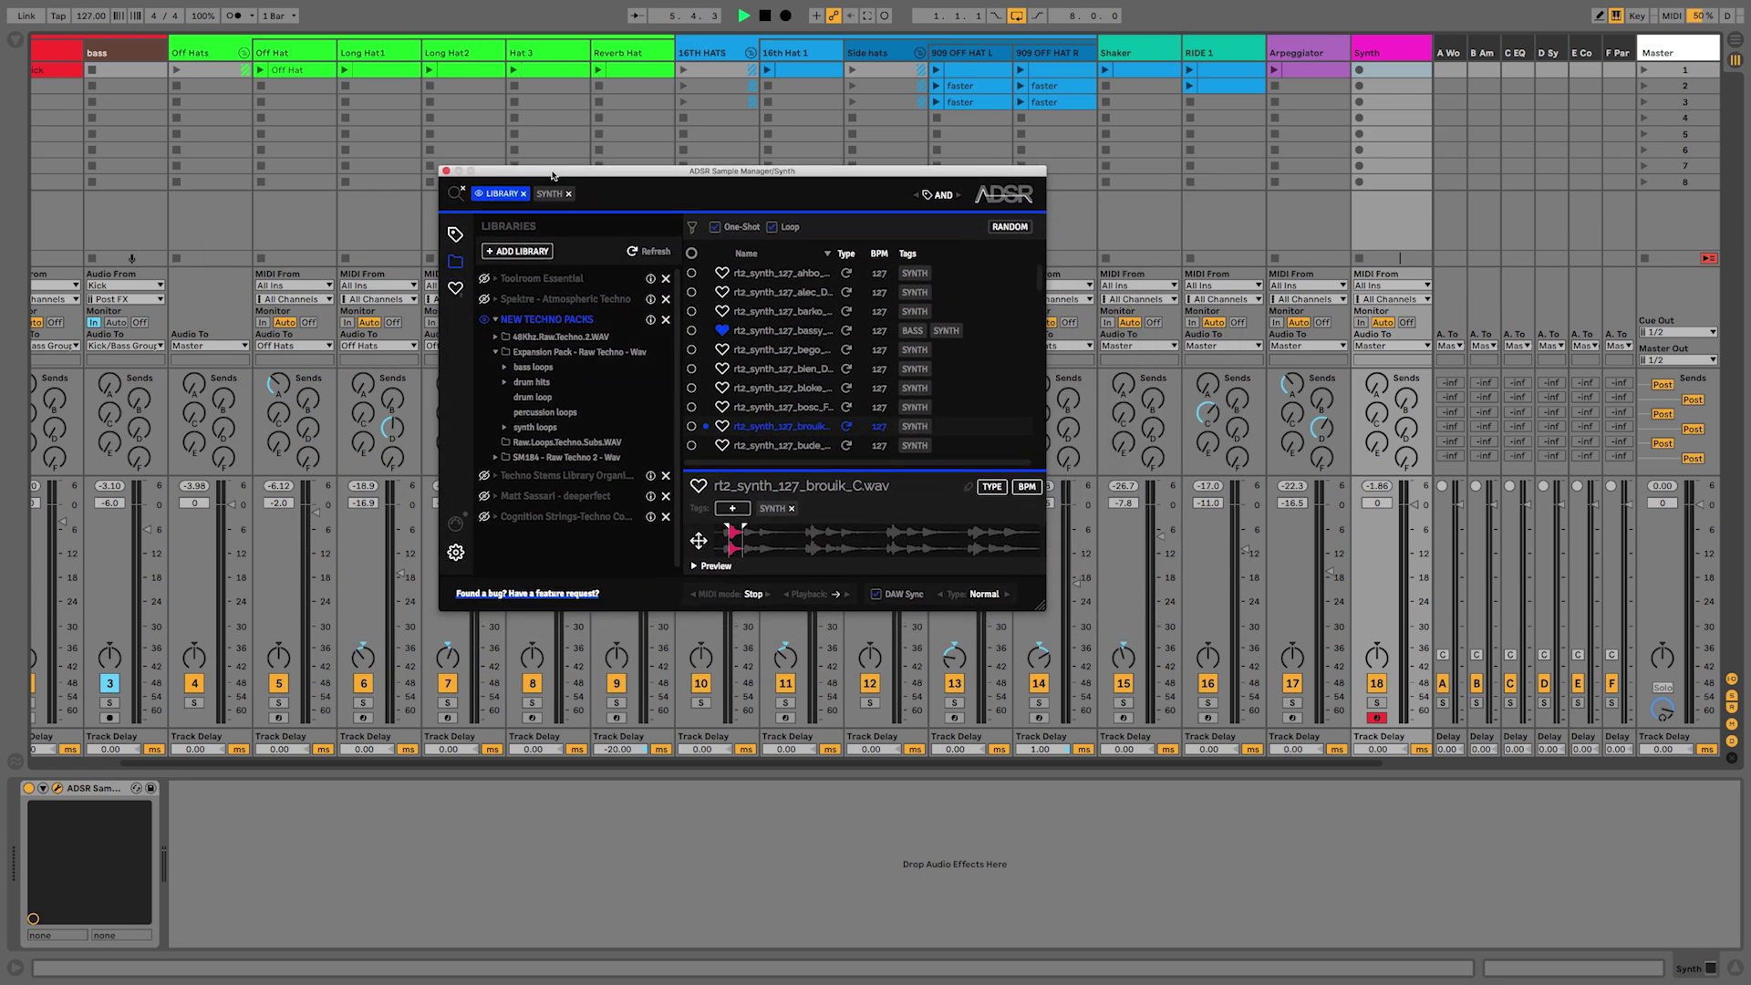
left_click(1379, 383)
left_click_drag(1377, 383, 1377, 370)
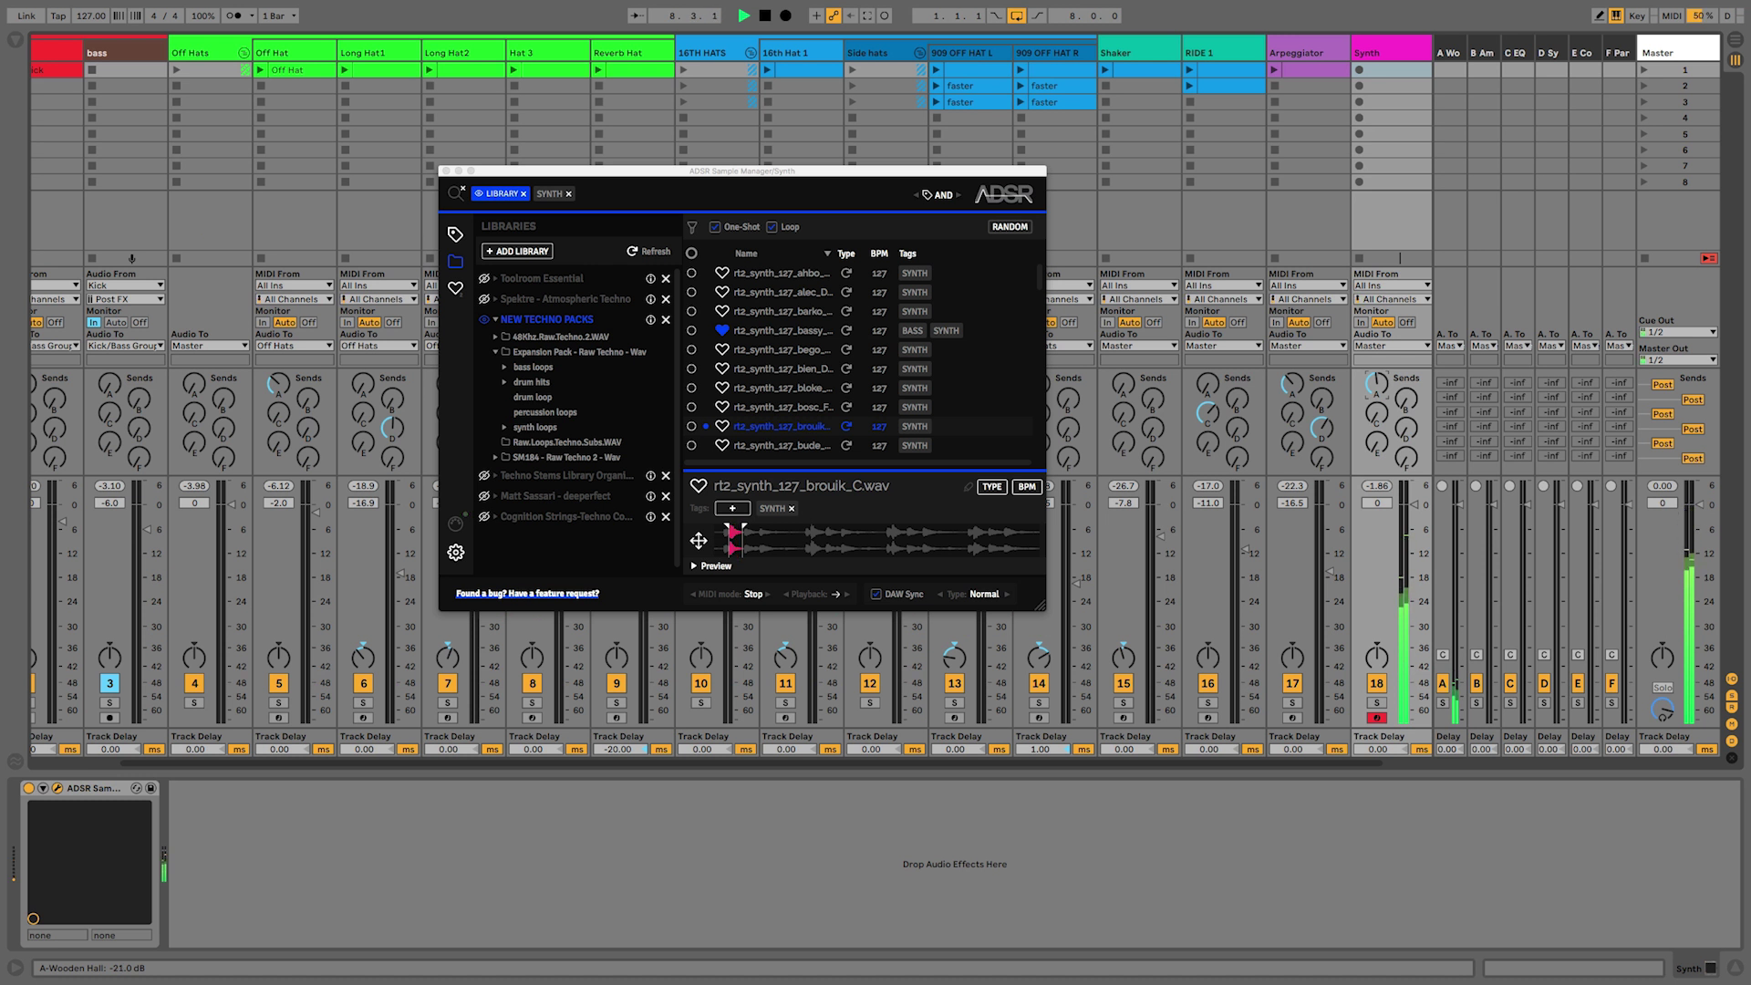
left_click_drag(1377, 414, 1377, 405)
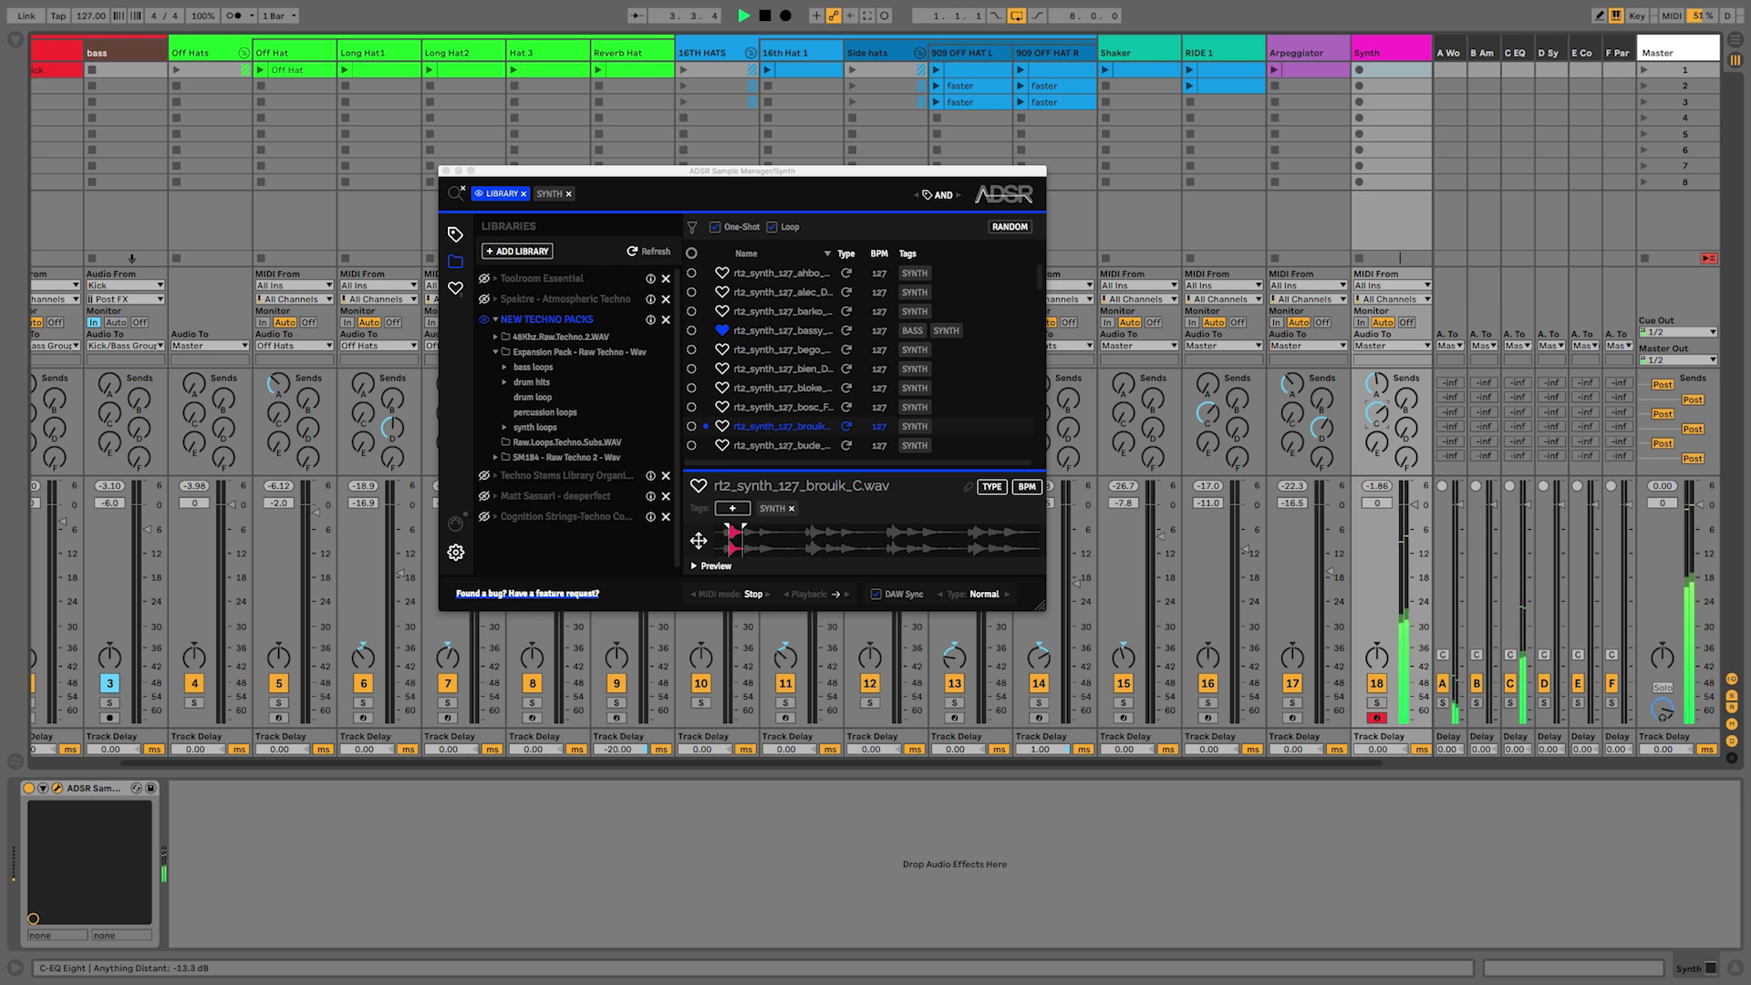
left_click_drag(1405, 429, 1405, 415)
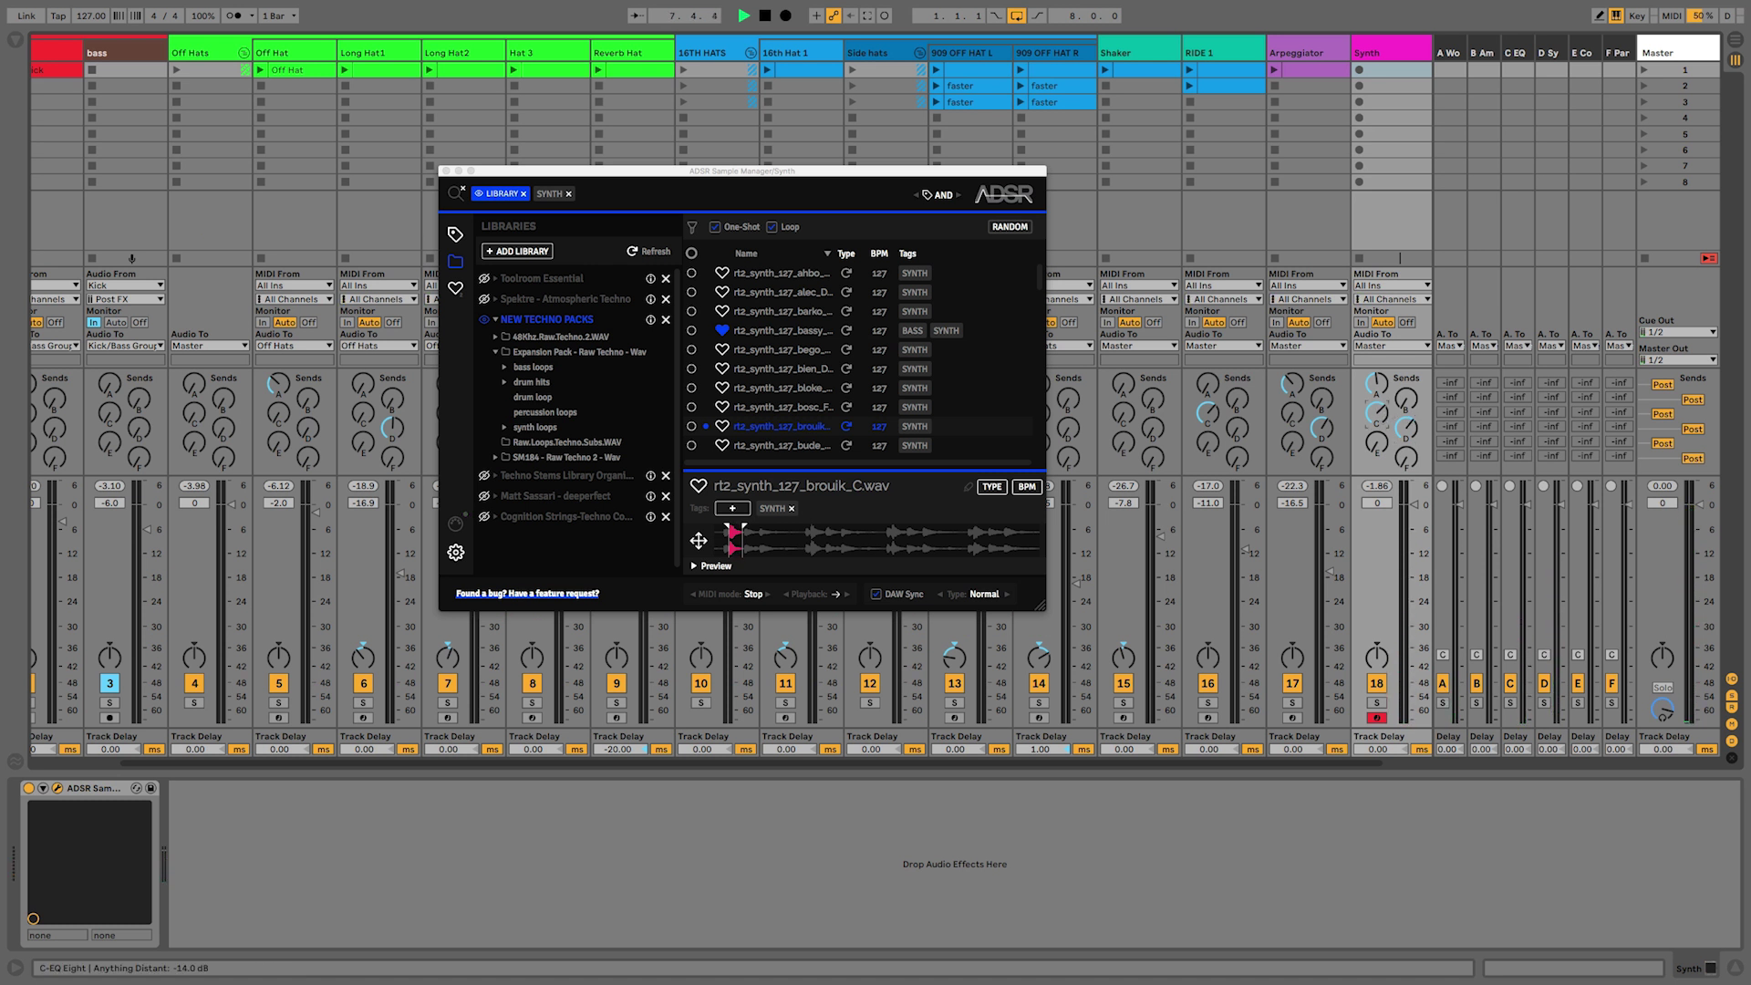
left_click_drag(1376, 413, 1377, 416)
left_click_drag(659, 170, 821, 187)
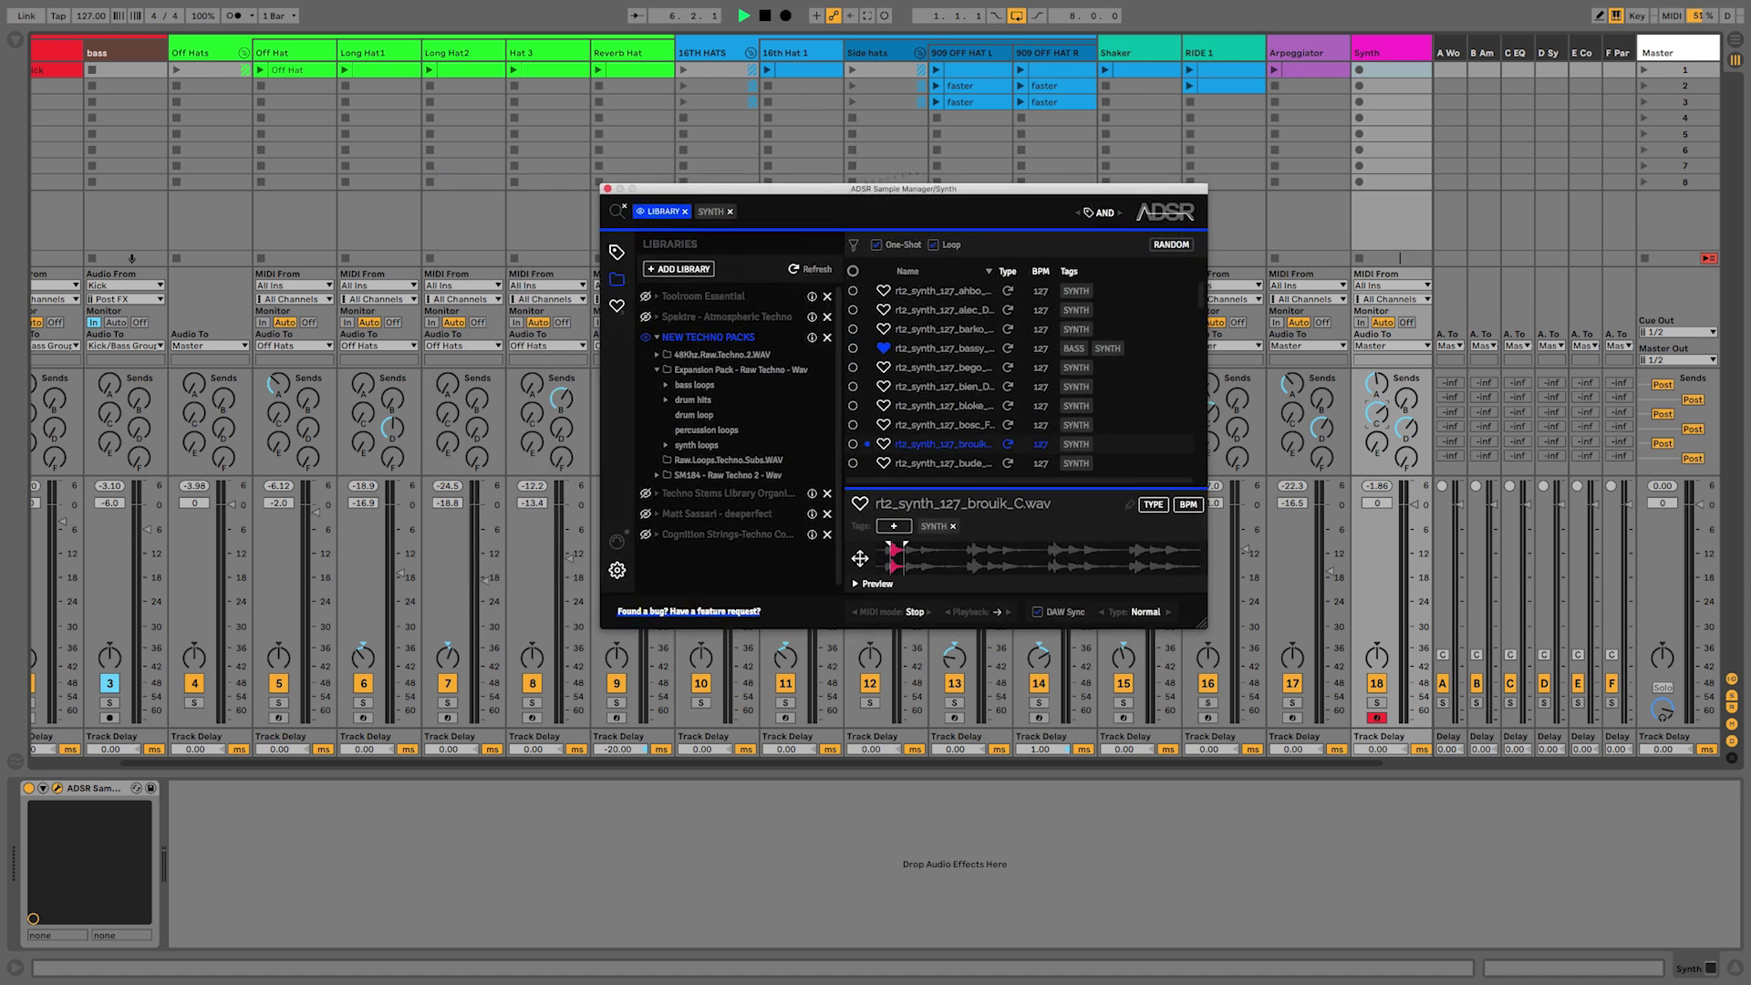
- Launch scene 1 and record four F2 notes into a Synth 2 clip on the Synth track
left_click(1360, 72)
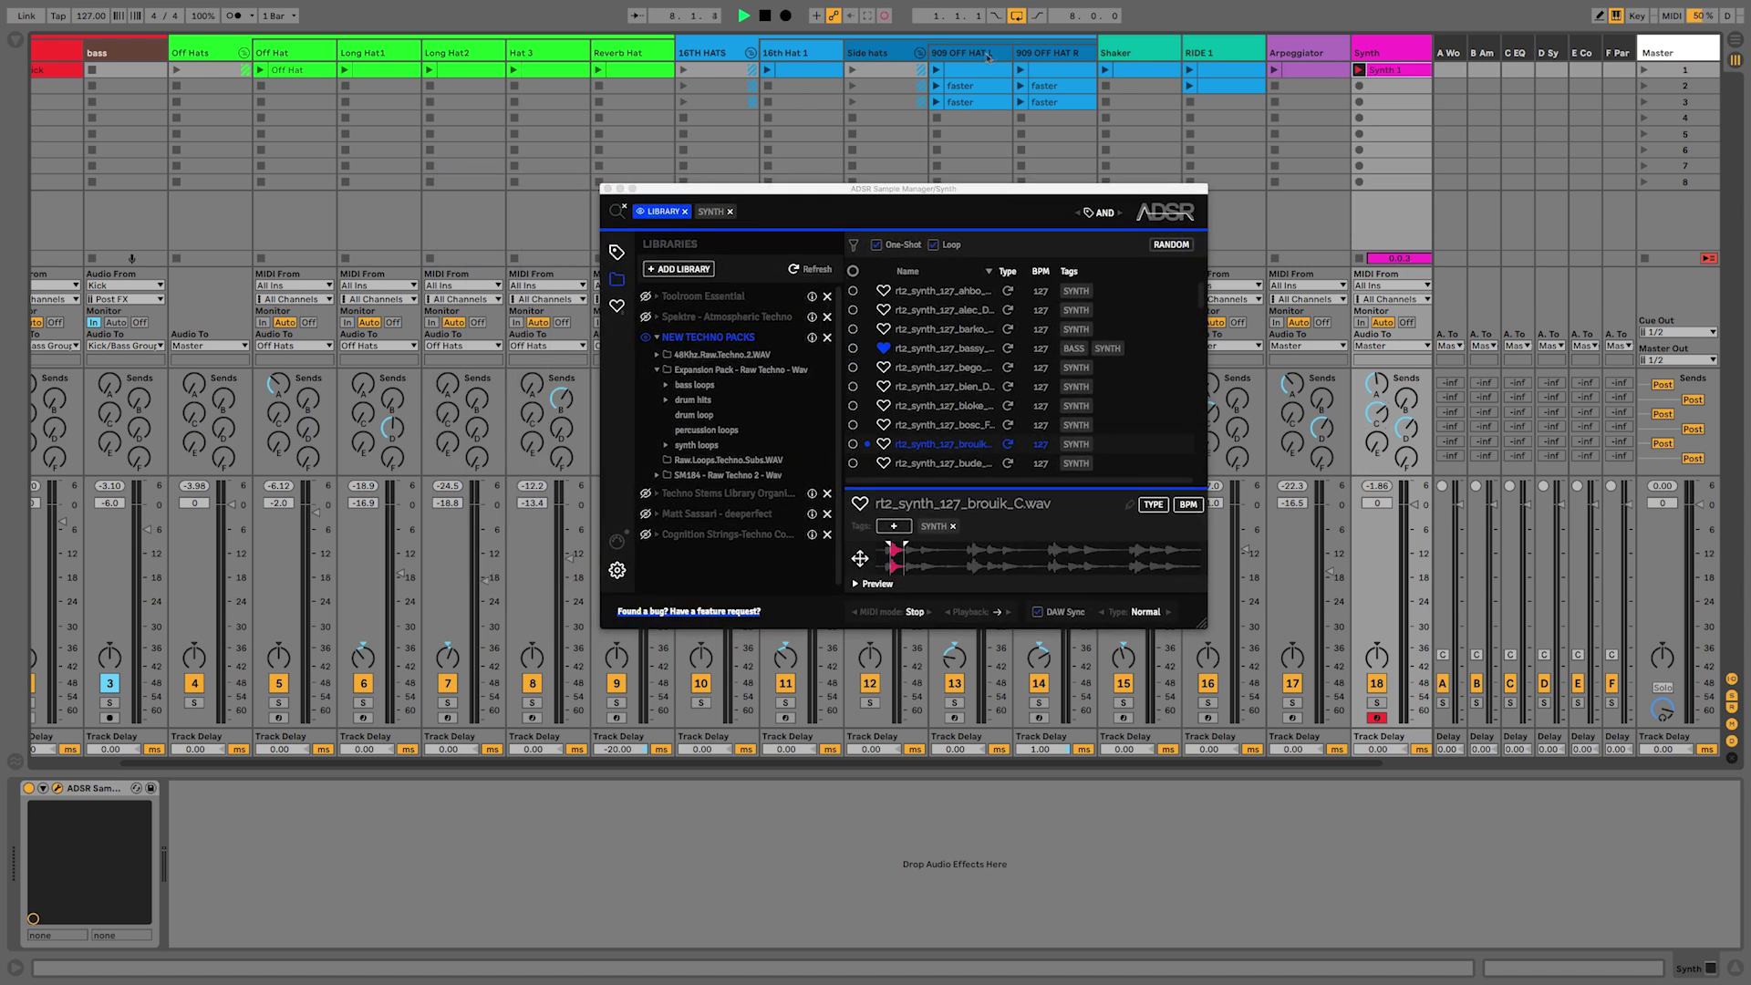
left_click(1644, 72)
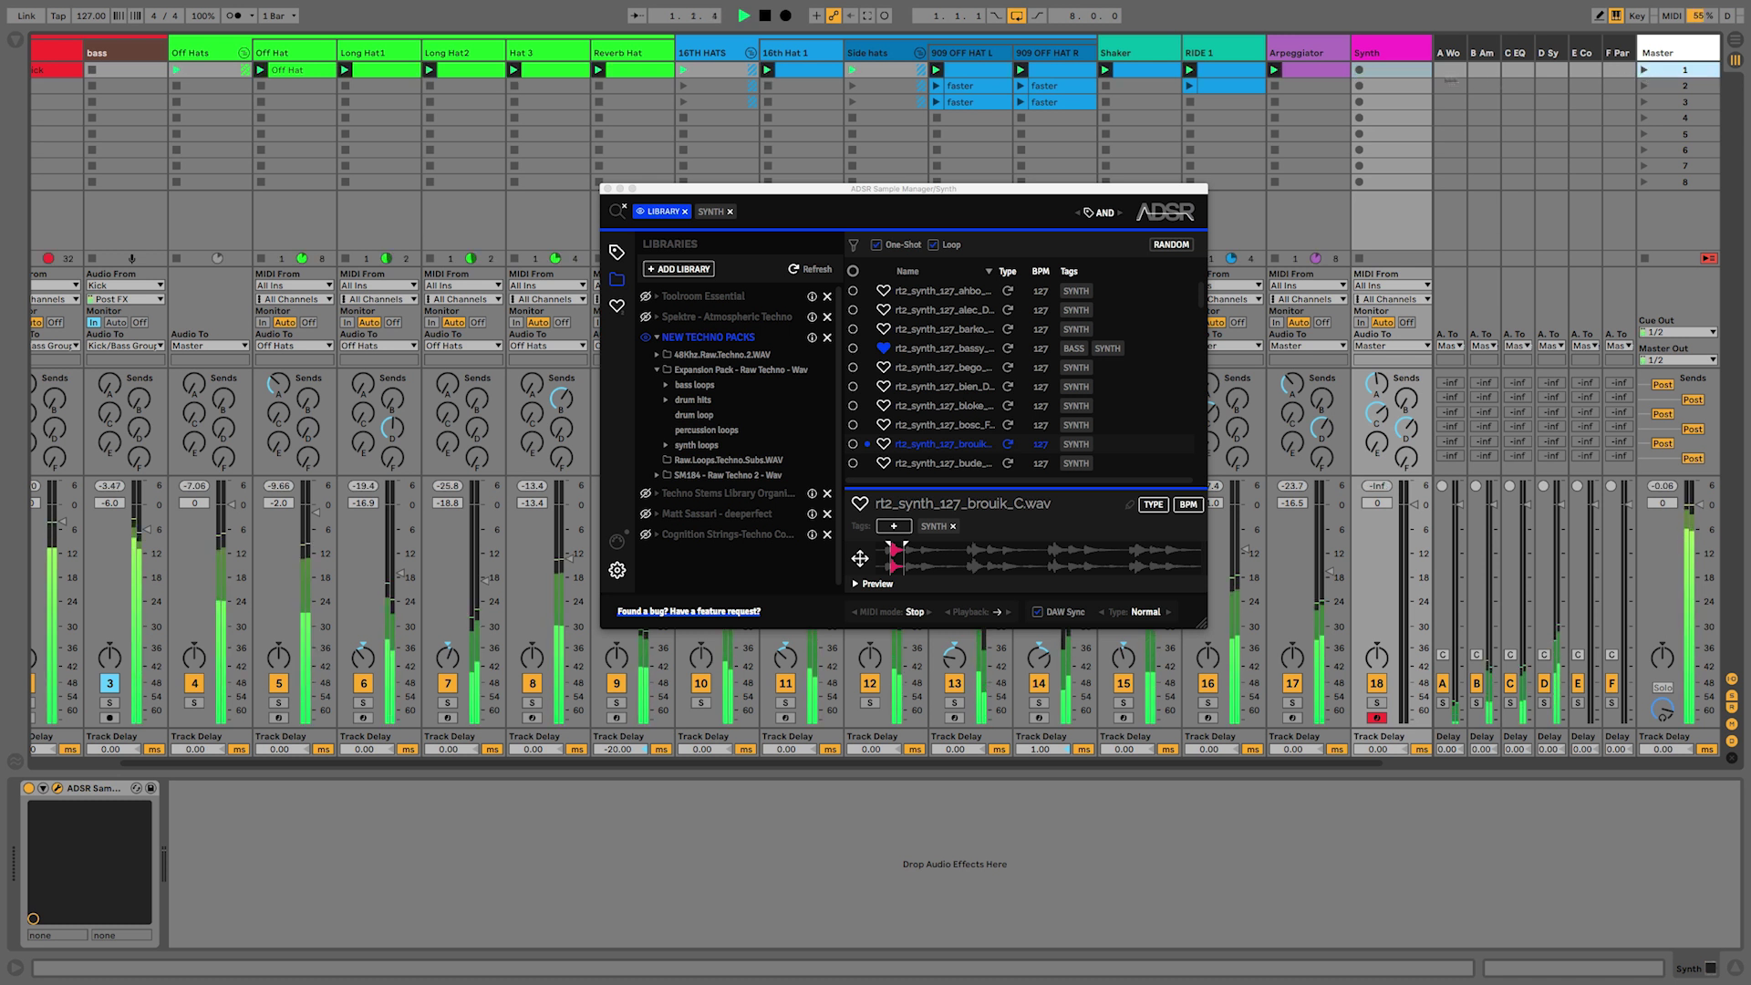
left_click(1360, 71)
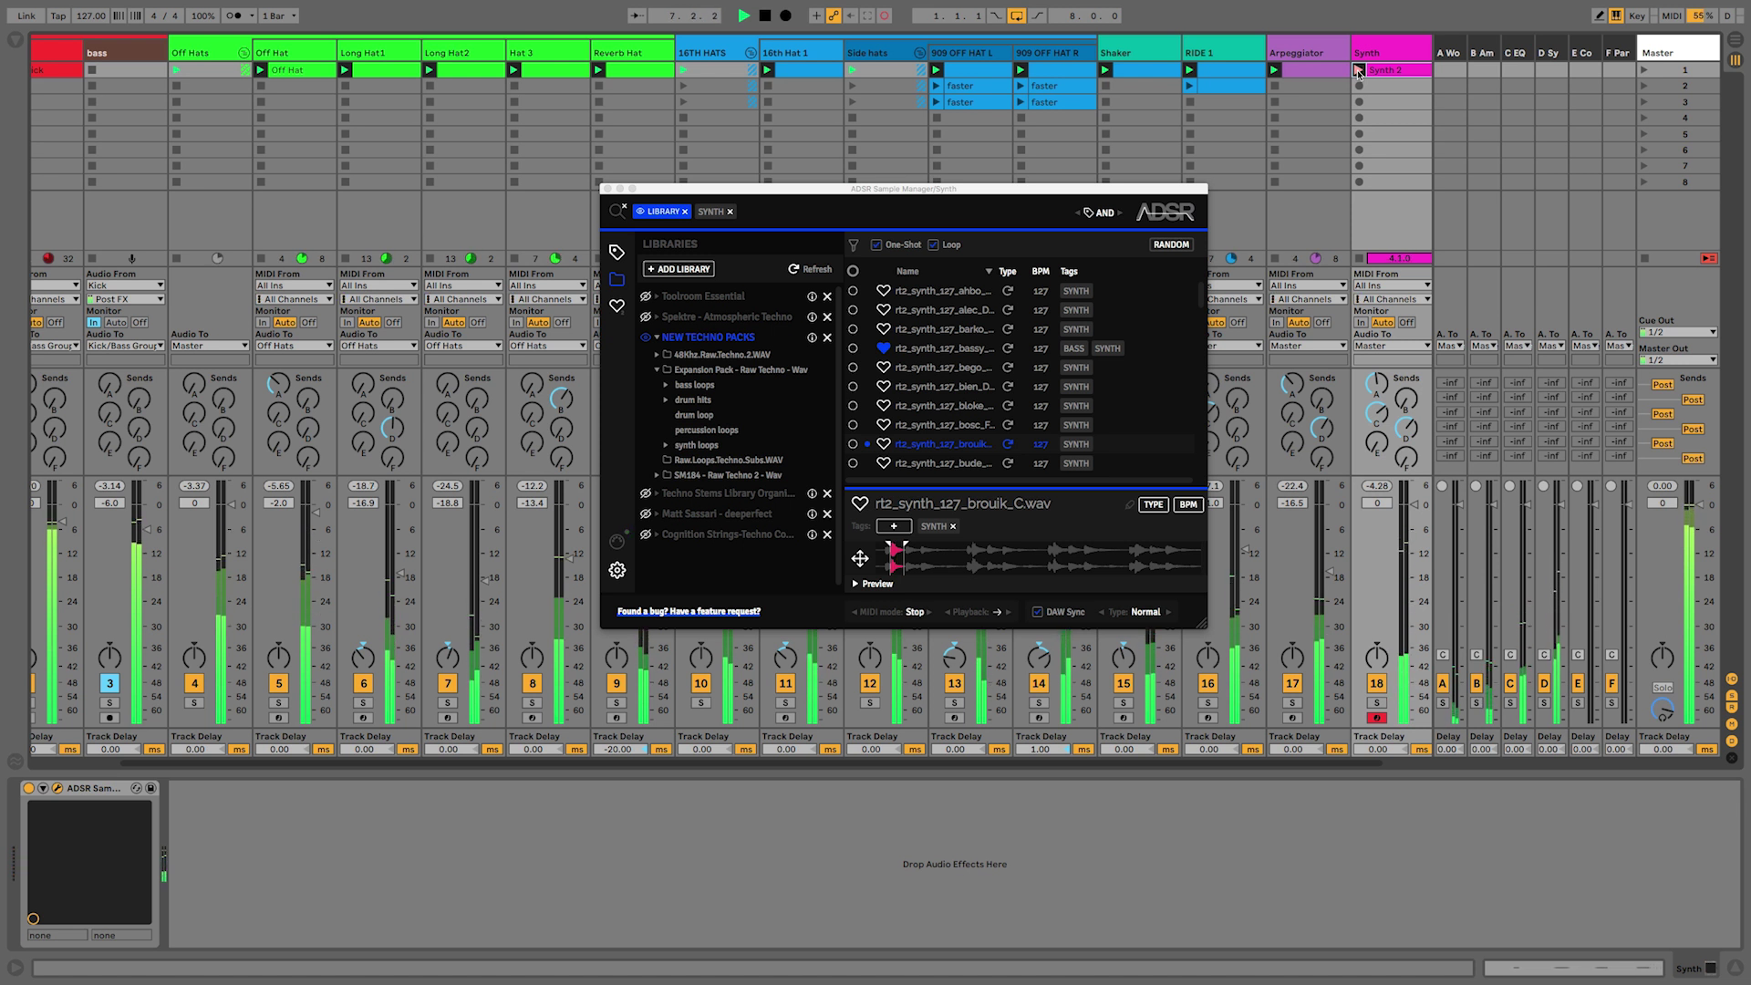
left_click(1359, 71)
- In the Synth 2 clip, lengthen the first F2 note, copy the fourth to beat 5.4, and loop bars 1–5
left_click(1383, 71)
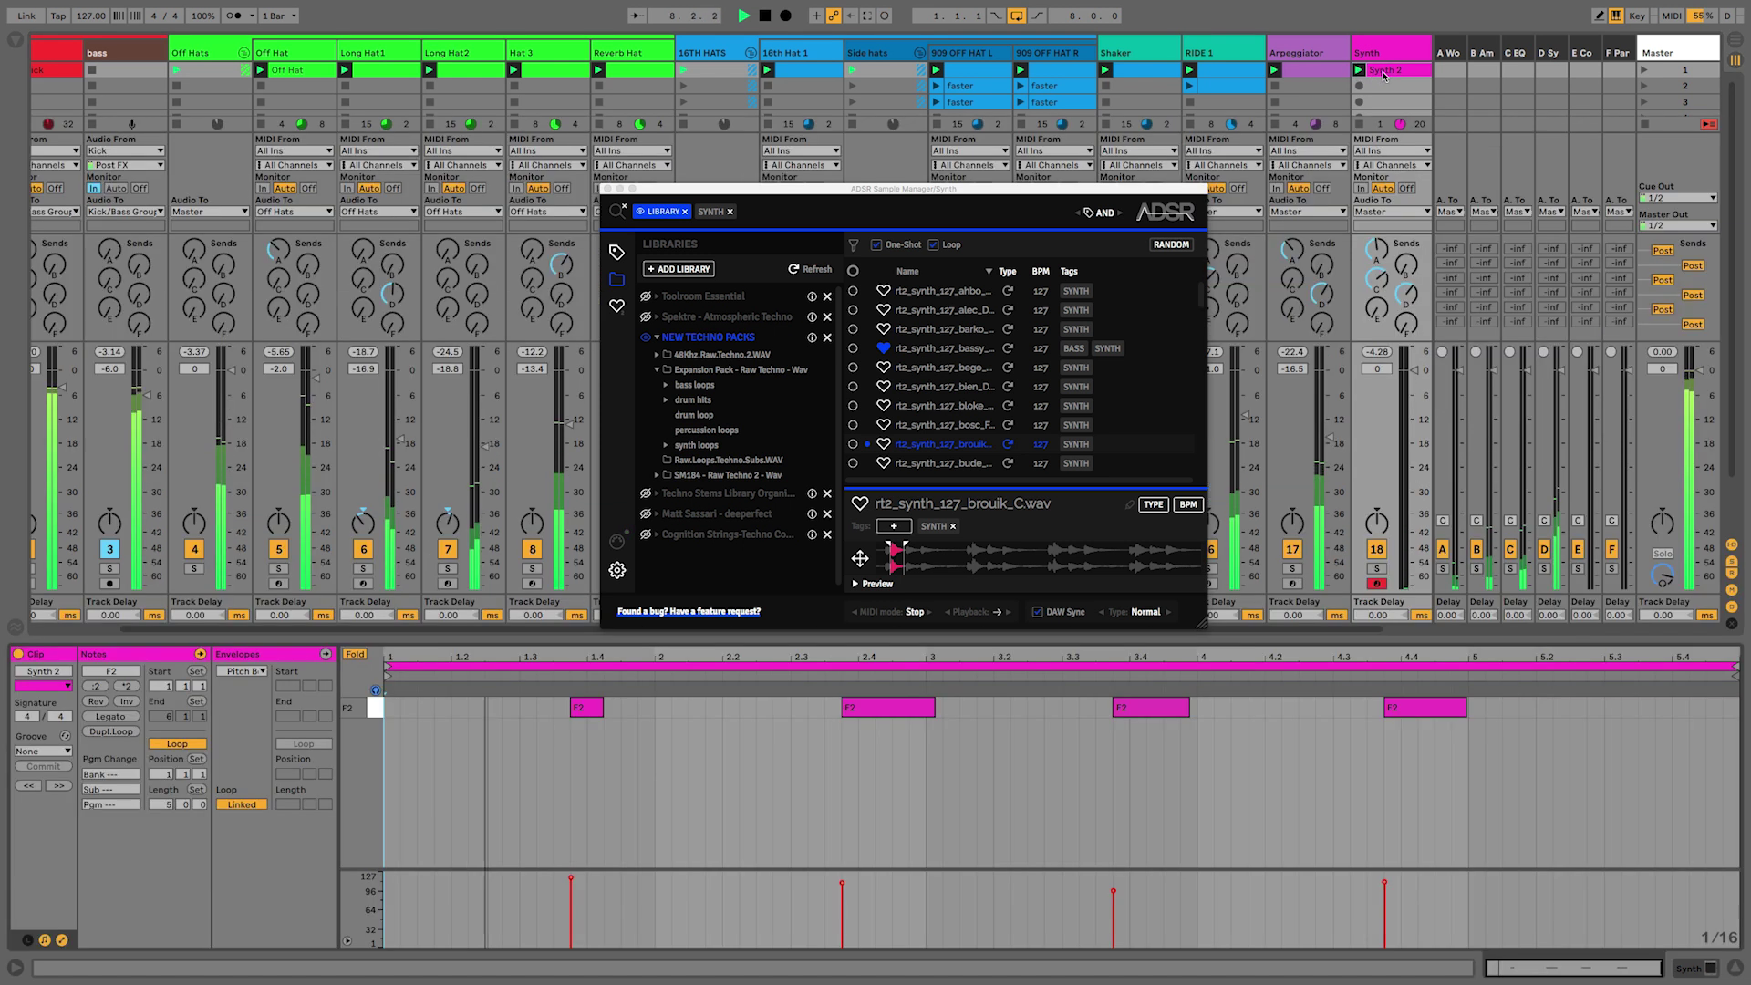
left_click_drag(600, 706, 636, 706)
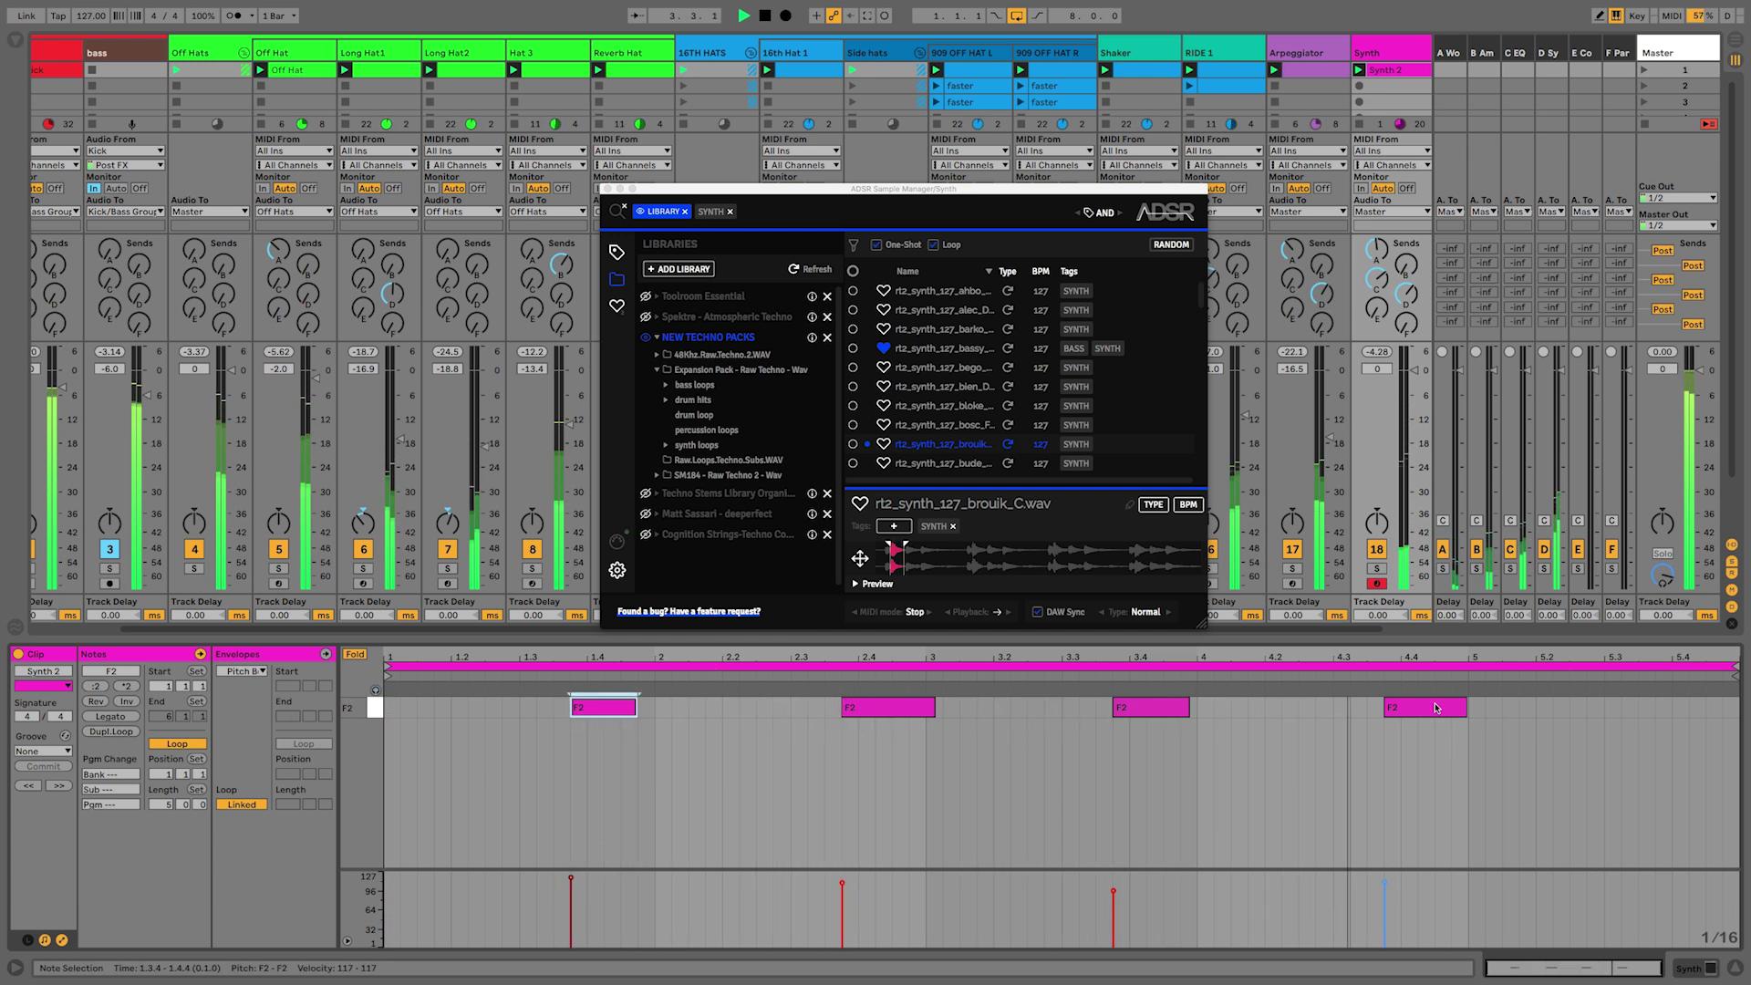
left_click_drag(1433, 714, 1712, 720)
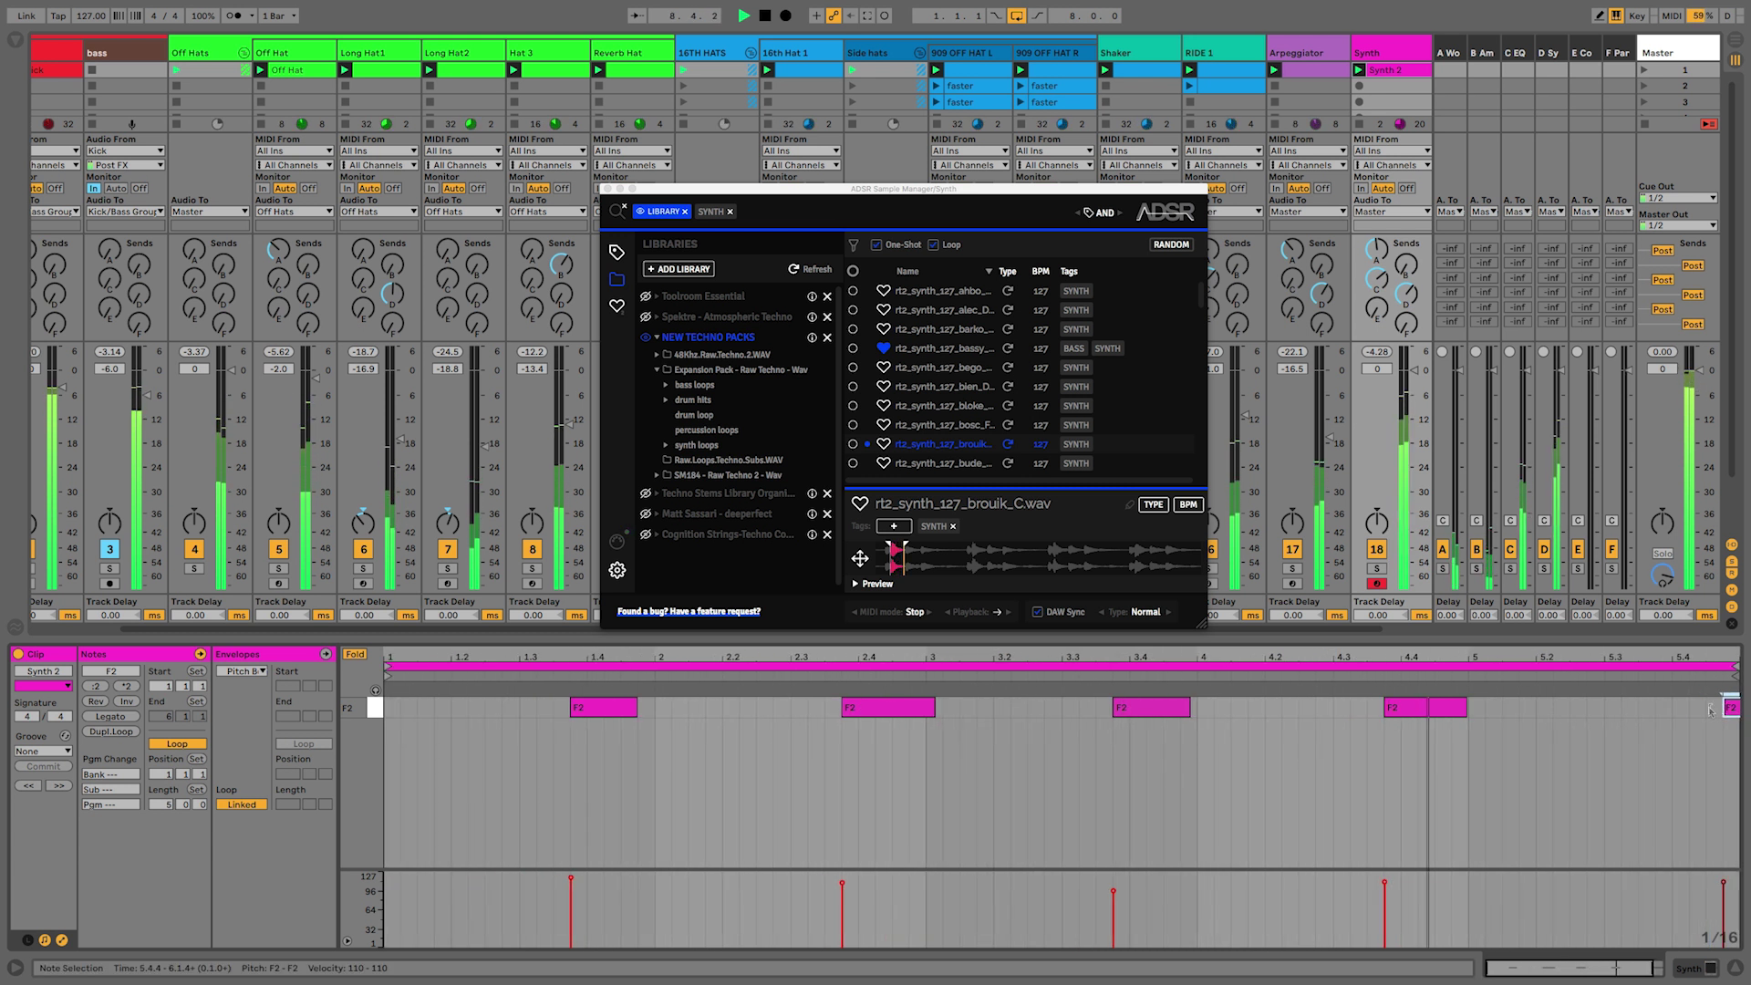
left_click_drag(1725, 672, 1455, 670)
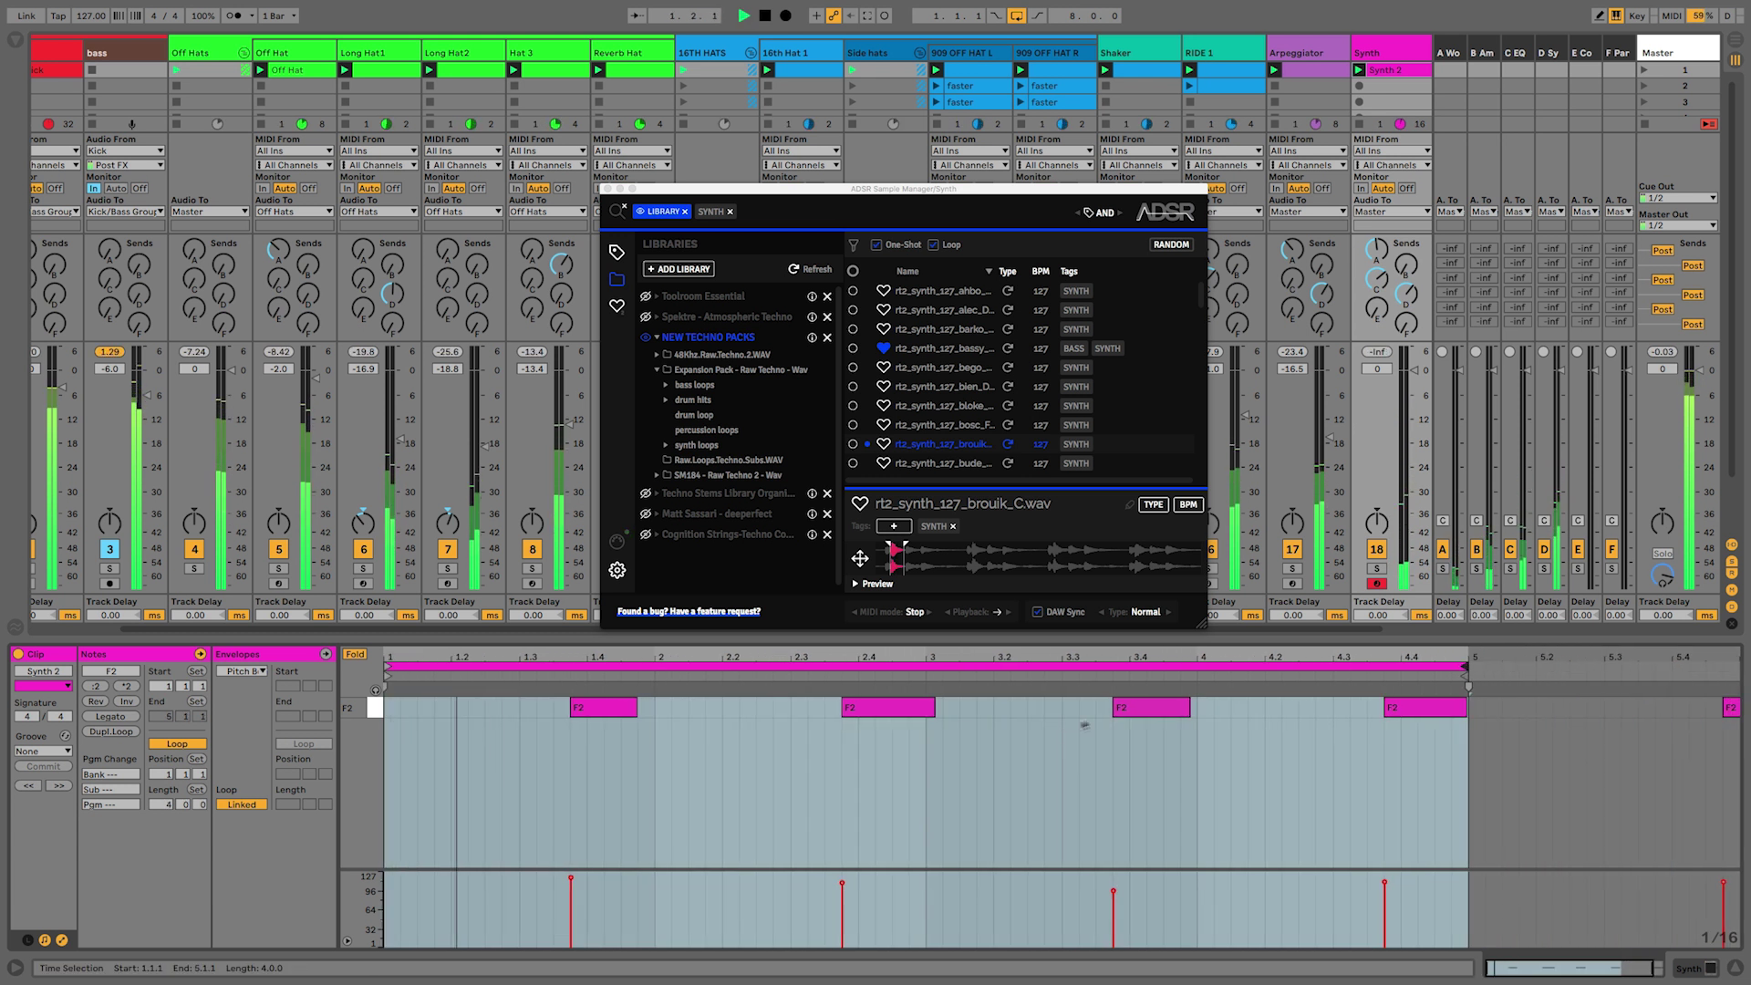